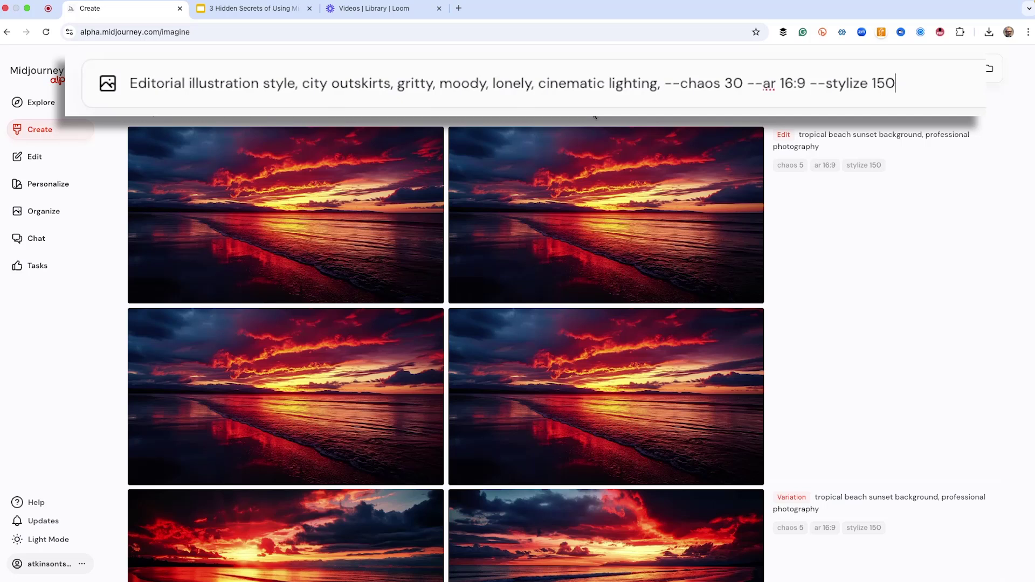
Add the repeat parameter "--r 4" to the end of the editorial city outskirts prompt and submit it.
text(--r 4)
key(Return)
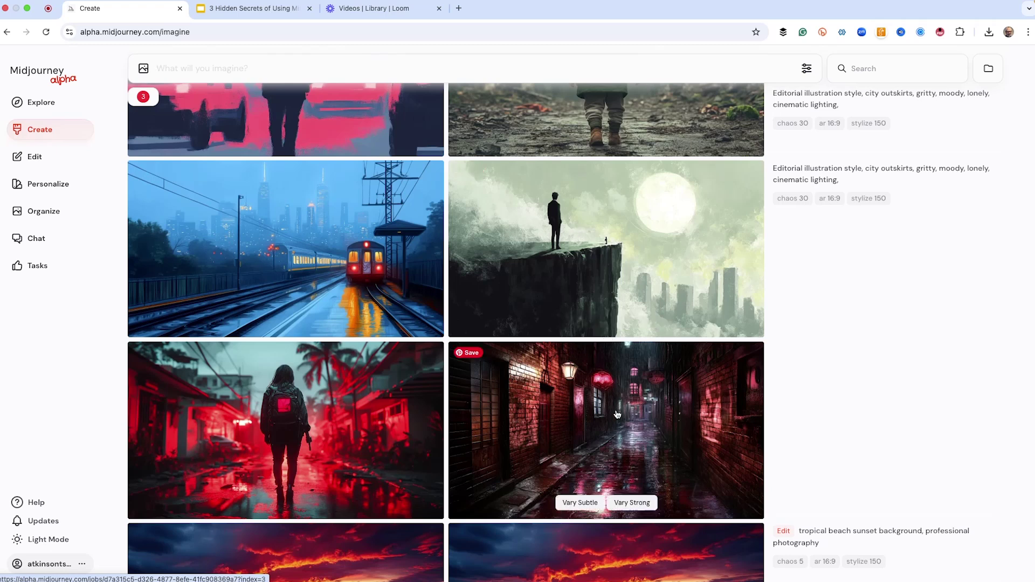
Browse the generated city outskirts images at full size, starting from the dark brick alley, to compare their styles and compositions.
click(613, 434)
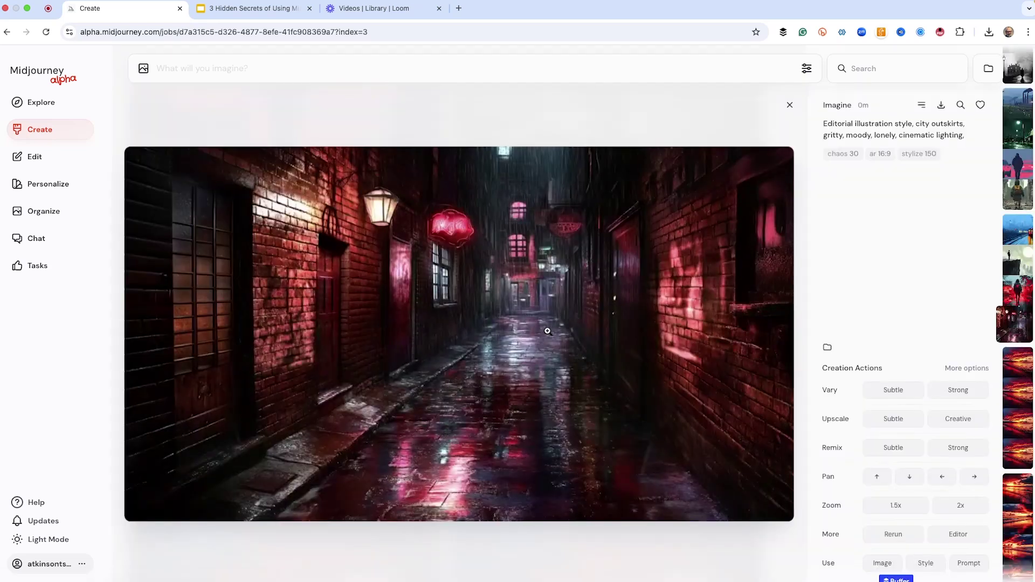
key(Left)
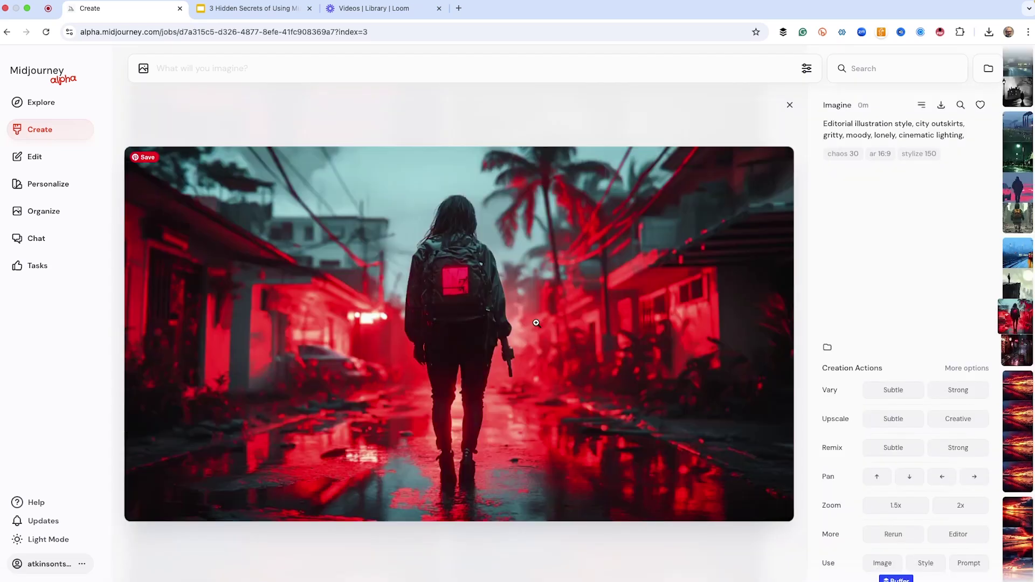
key(Up)
key(Down)
key(Up)
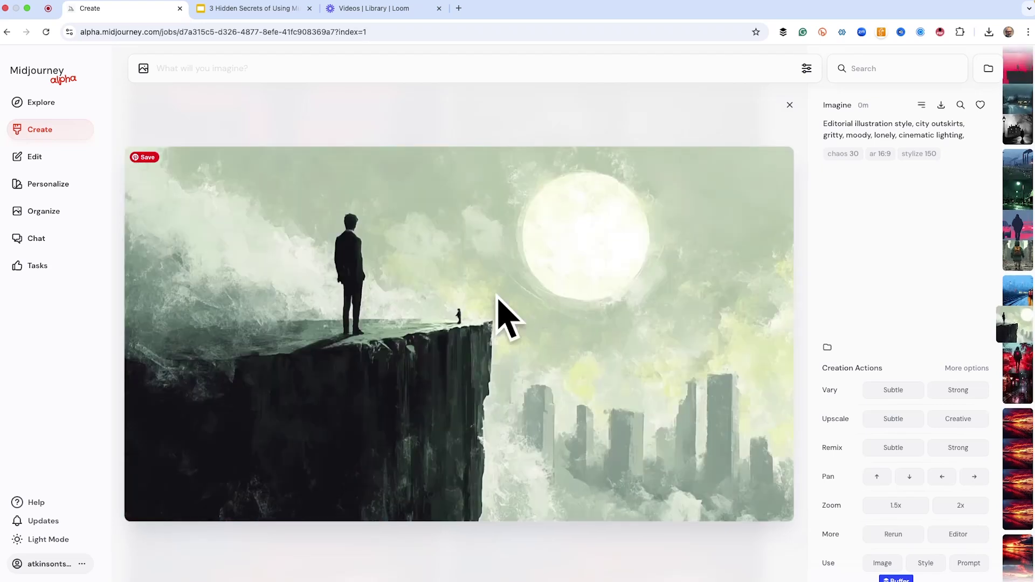
key(Up)
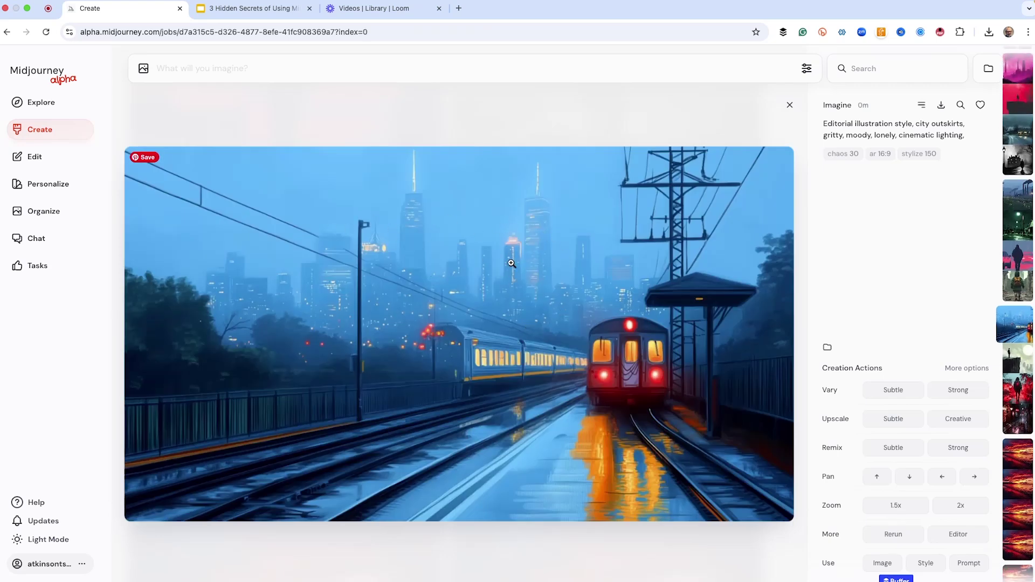
key(Up)
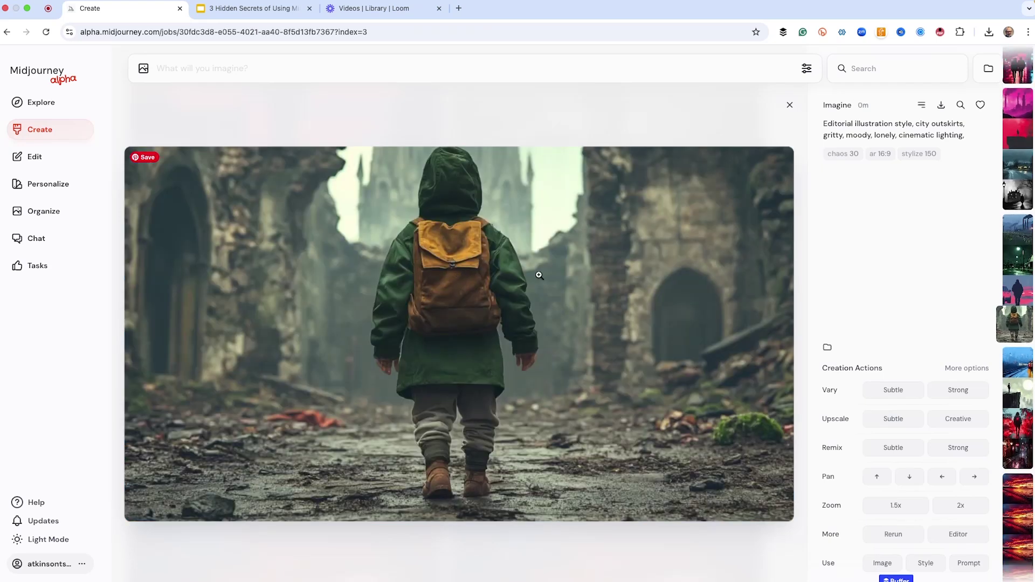
key(Left)
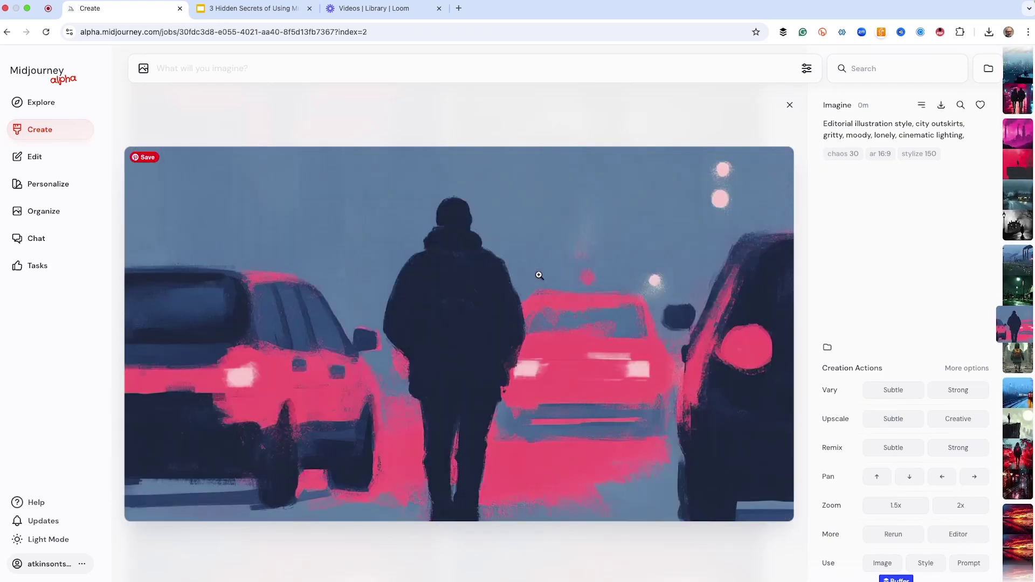
key(Left)
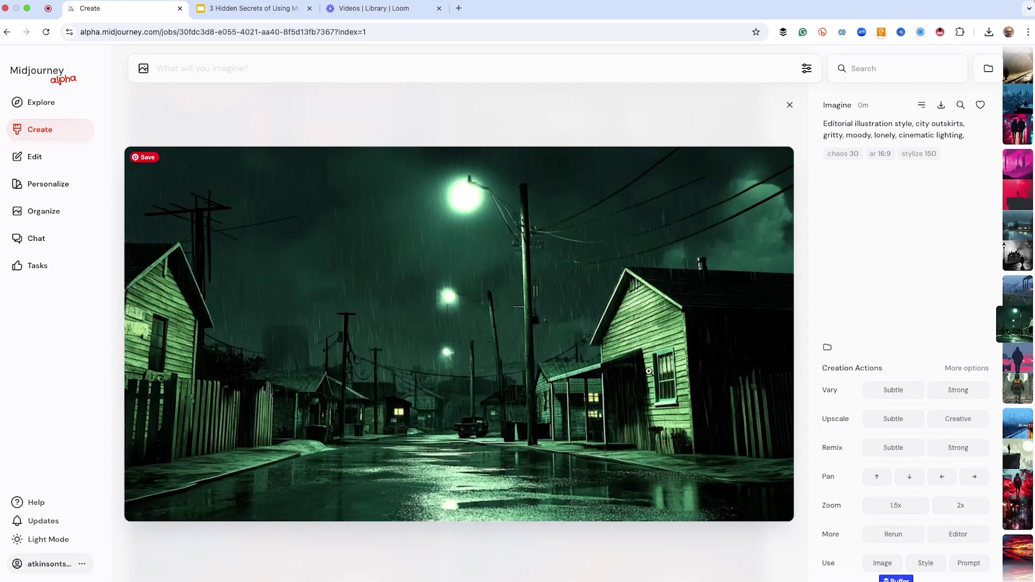
key(Left)
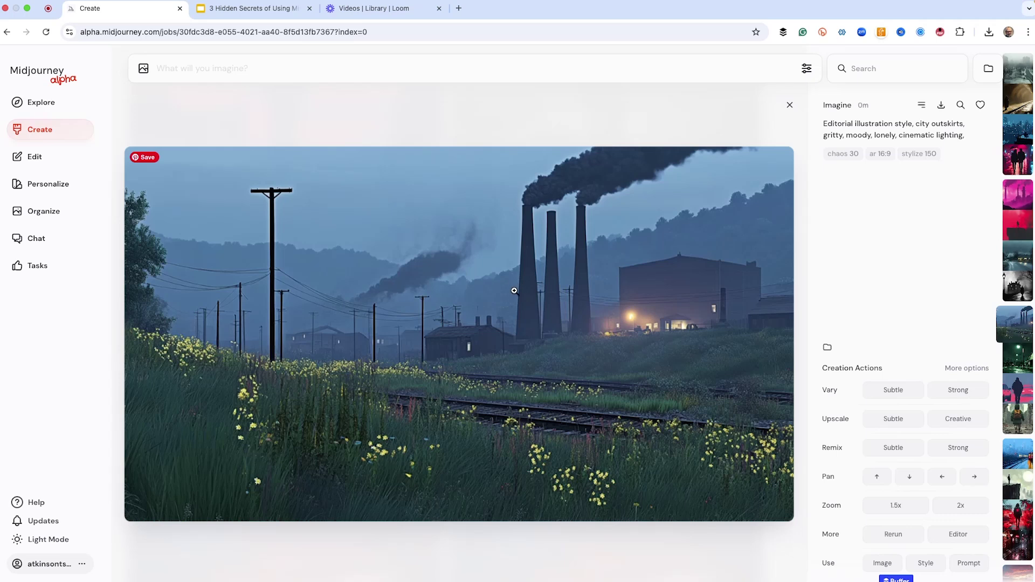
key(Left)
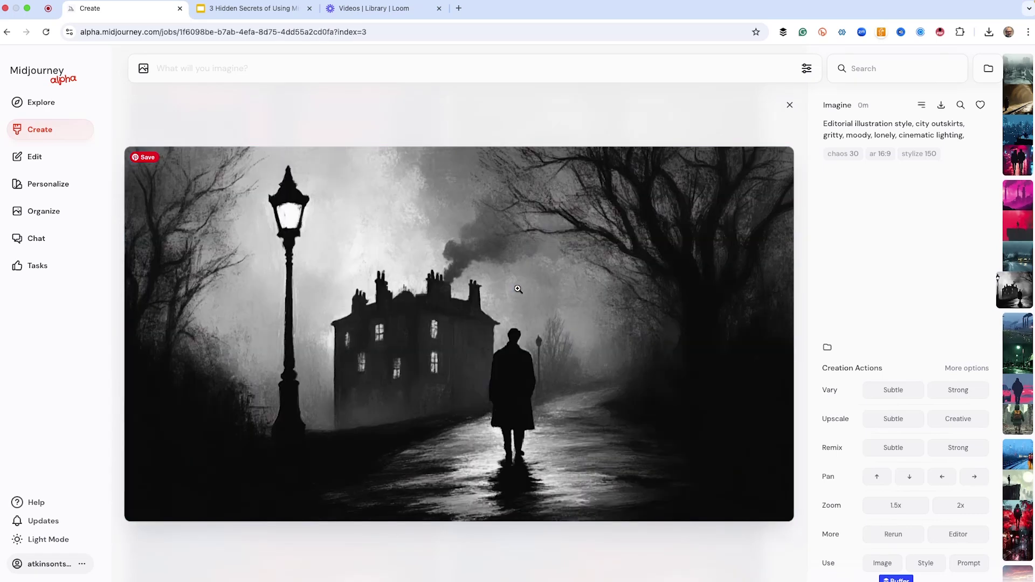
key(Left)
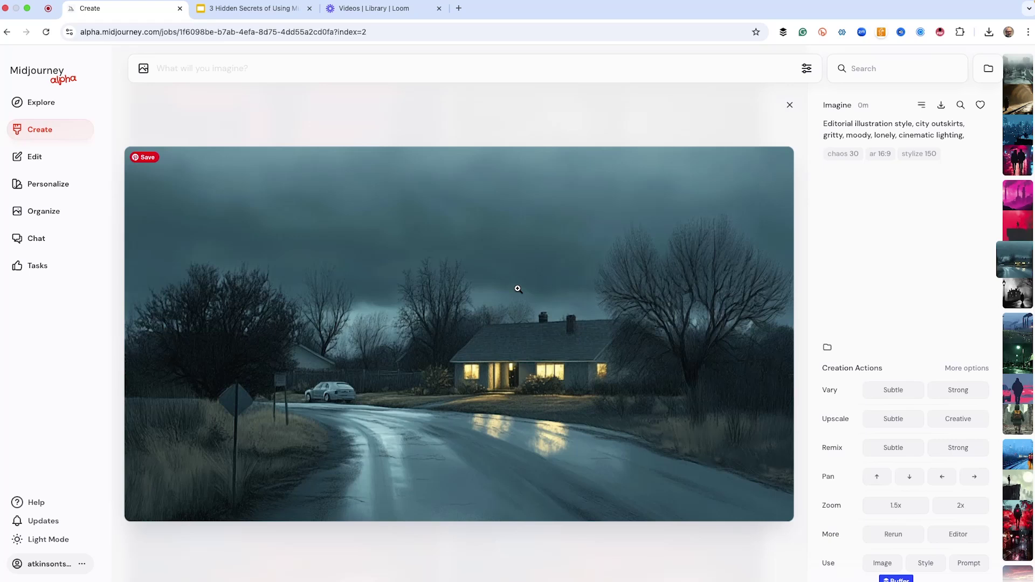
key(Left)
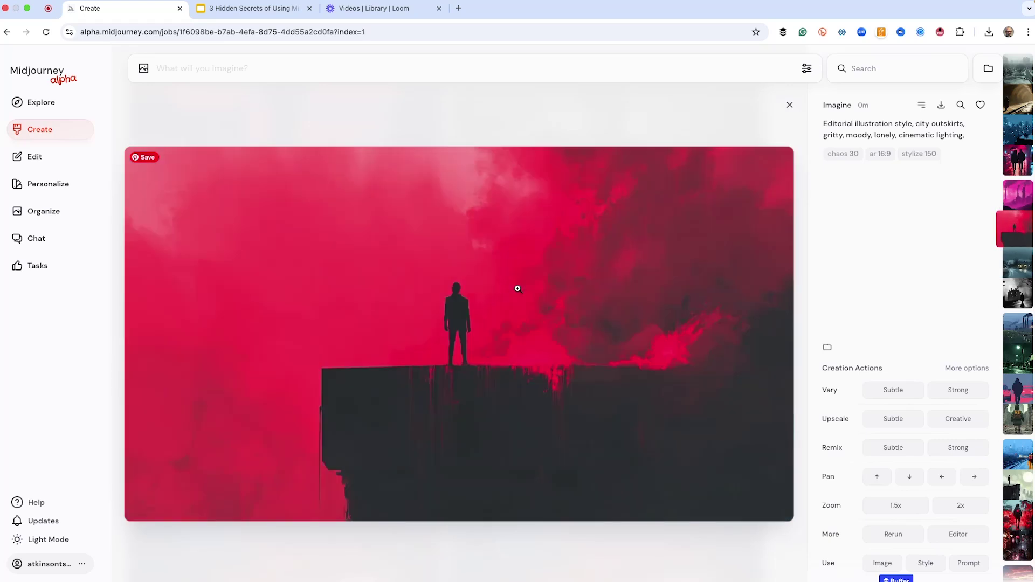
key(Left)
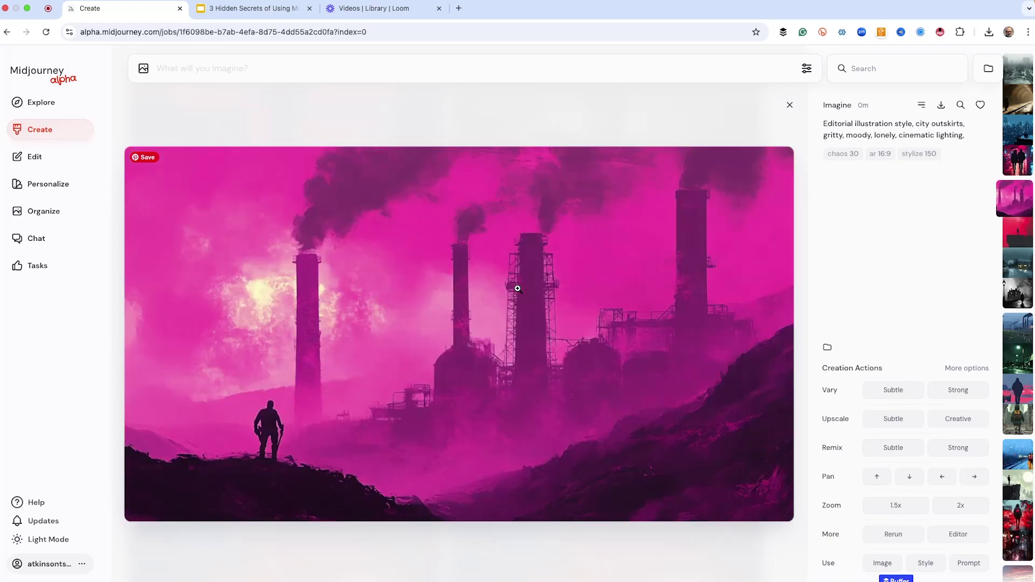
key(Left)
key(Left)
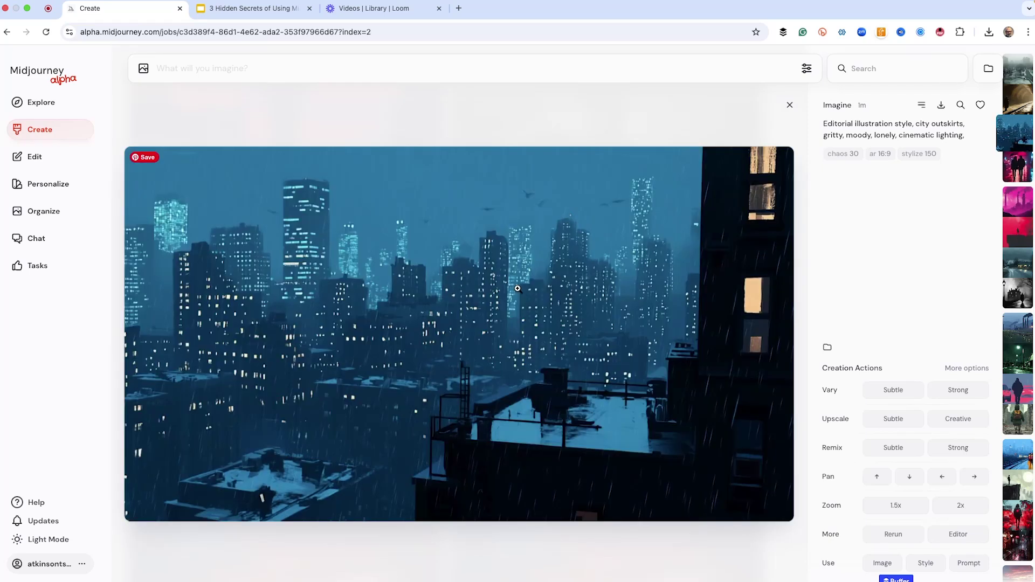
key(Left)
key(Left)
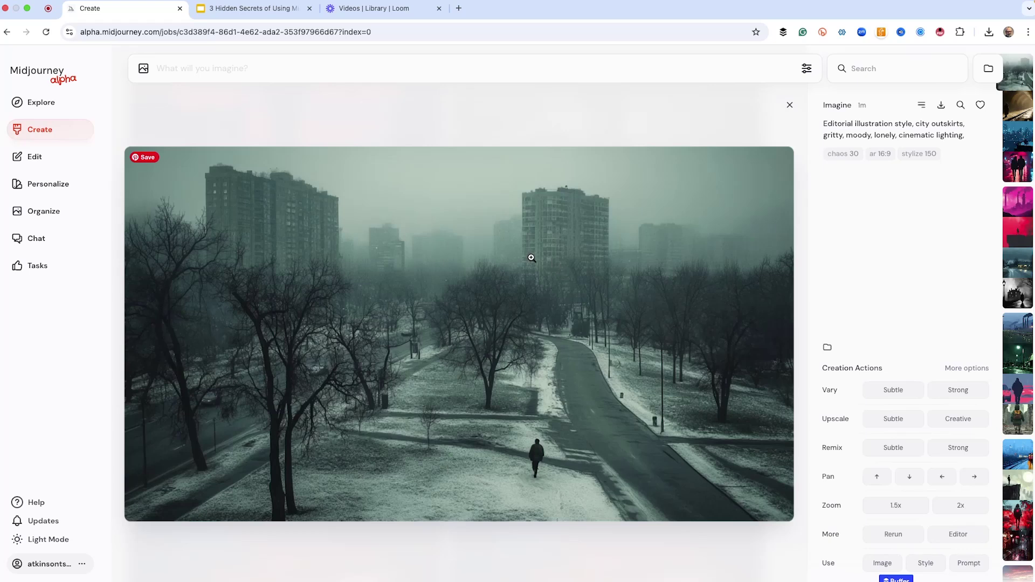
key(Right)
key(Left)
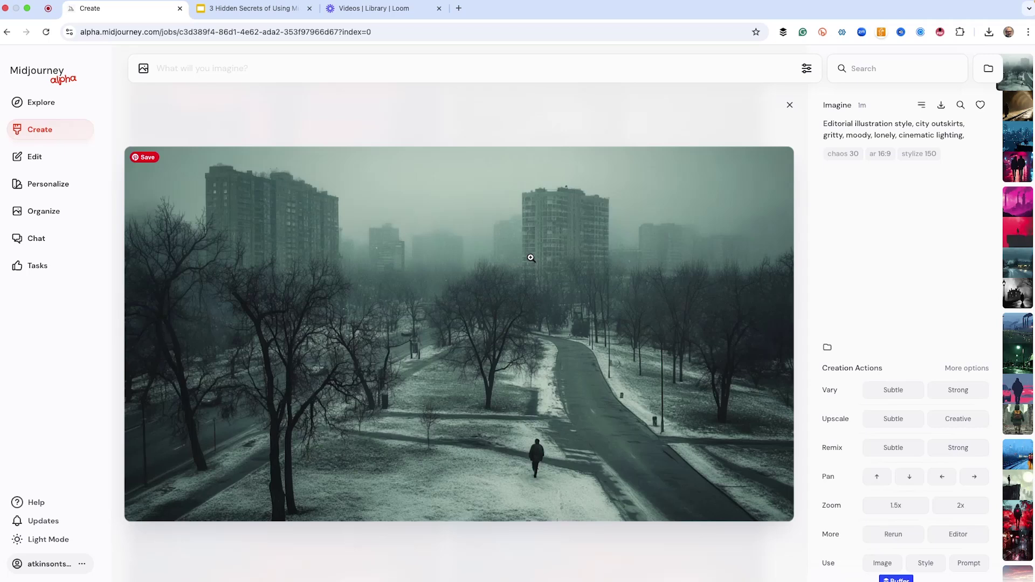
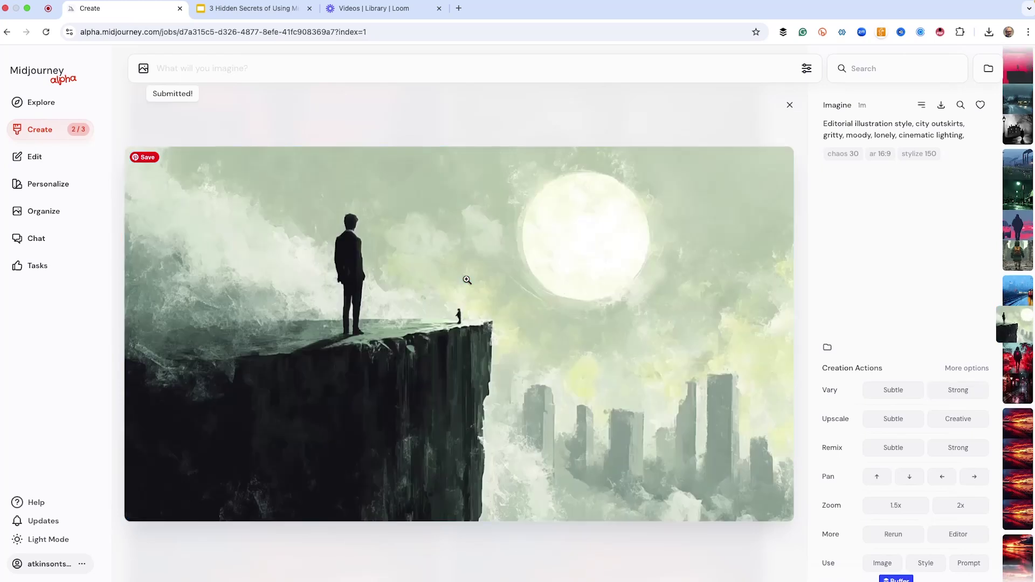
Create strong variations of the image showing a woman with a backpack on the red-lit tropical street.
scroll(469, 278, up, 2)
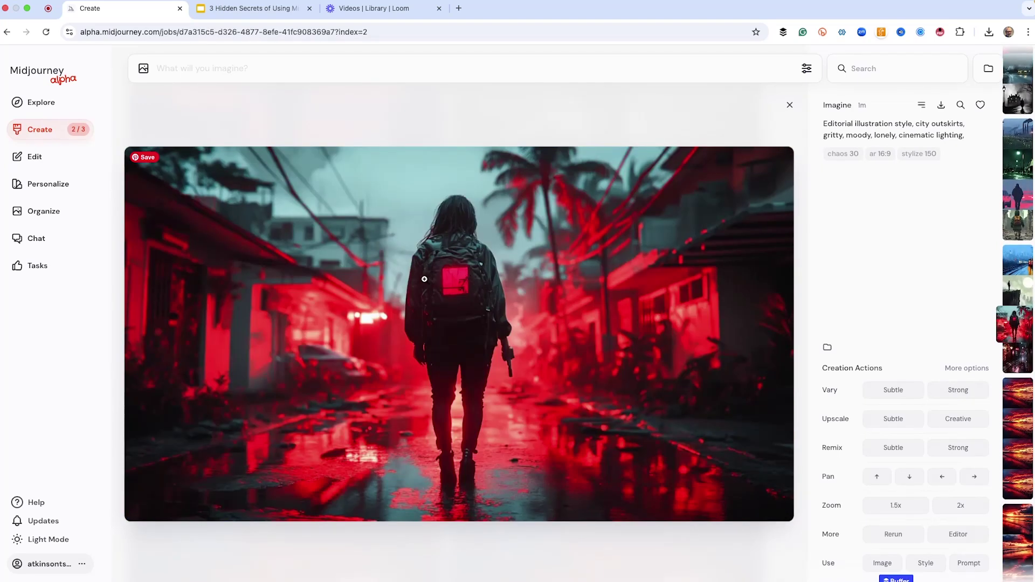
click(972, 391)
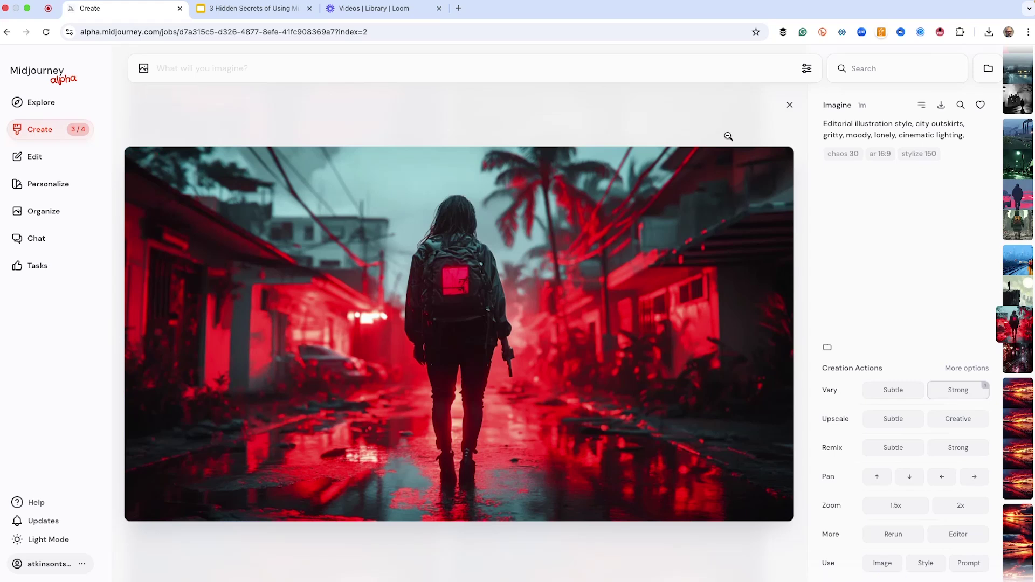
Review the variations of the snowy park, roadside house, train and red street images at full size.
scroll(624, 232, up, 2)
scroll(625, 229, up, 5)
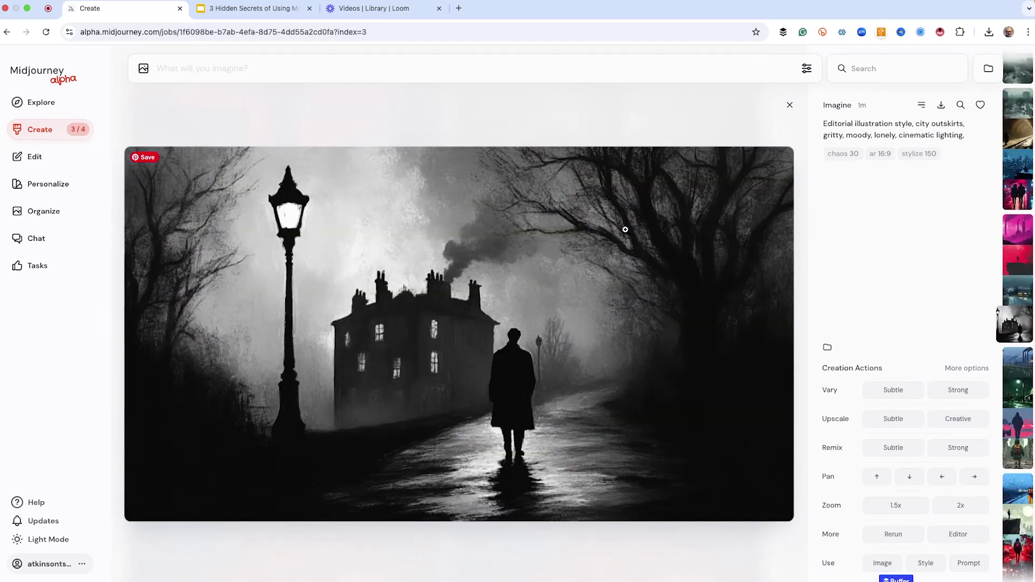
scroll(625, 230, up, 3)
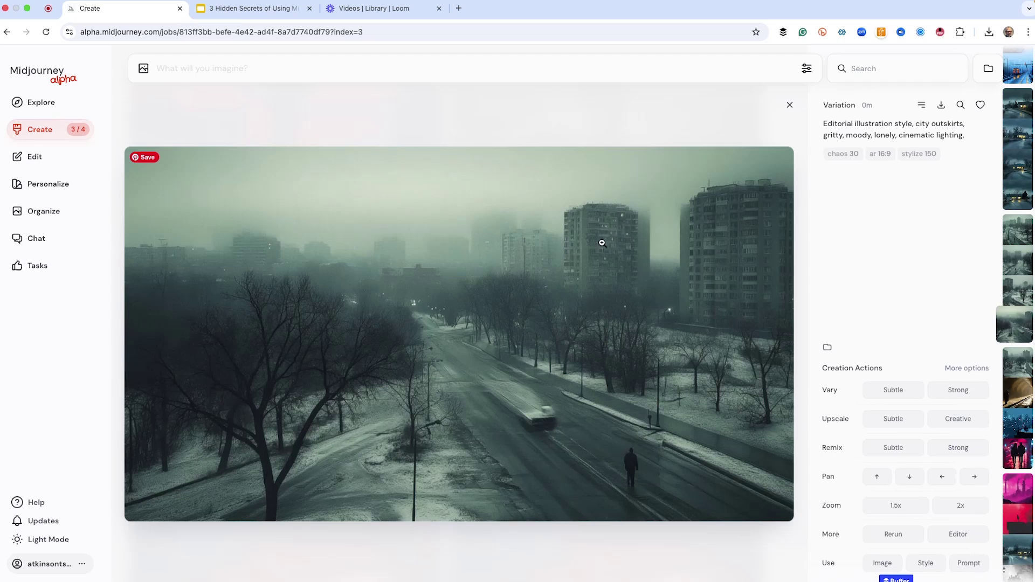
scroll(516, 281, up, 1)
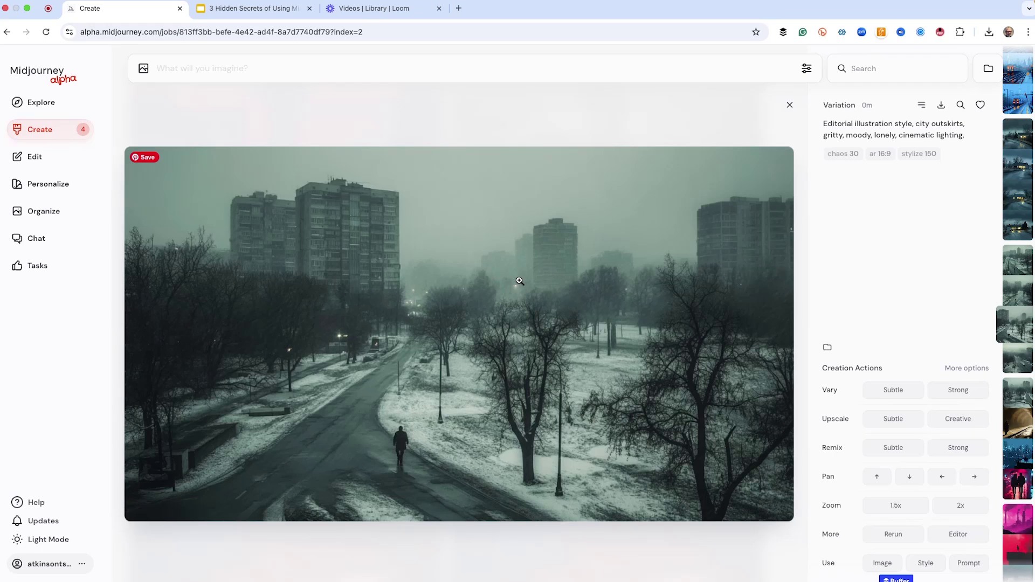
scroll(519, 281, up, 1)
scroll(520, 281, up, 1)
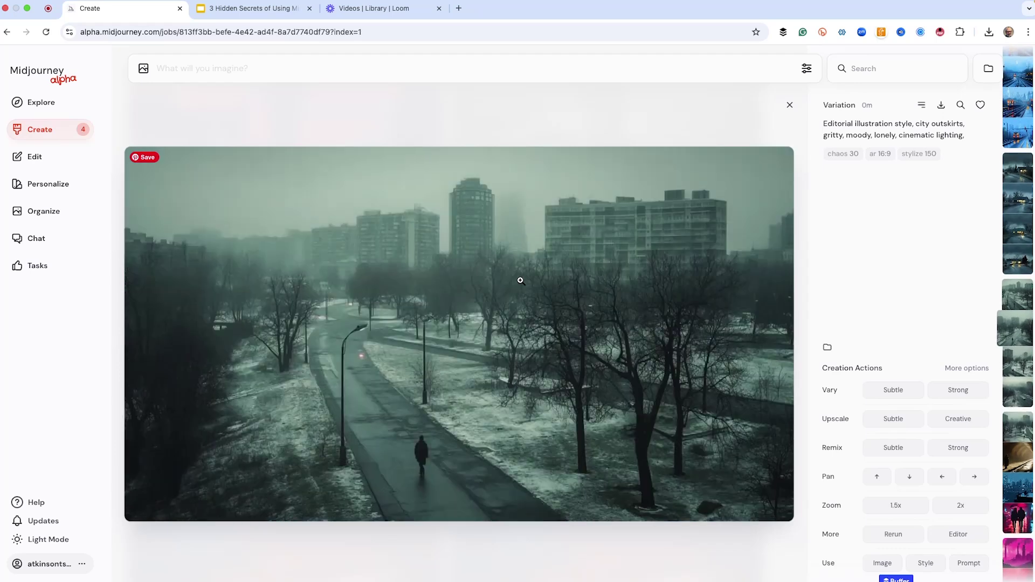
scroll(520, 281, up, 1)
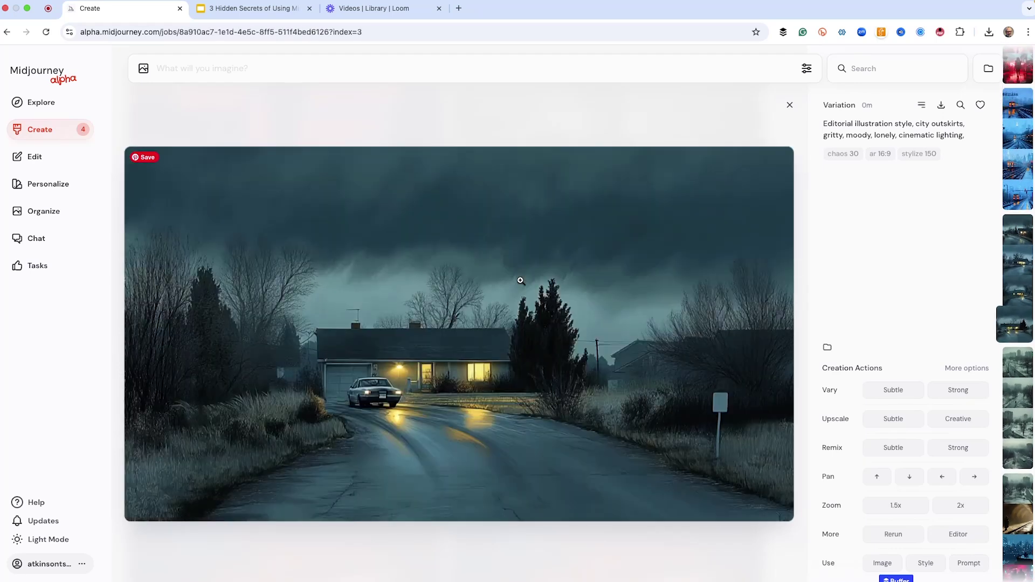
scroll(521, 281, up, 2)
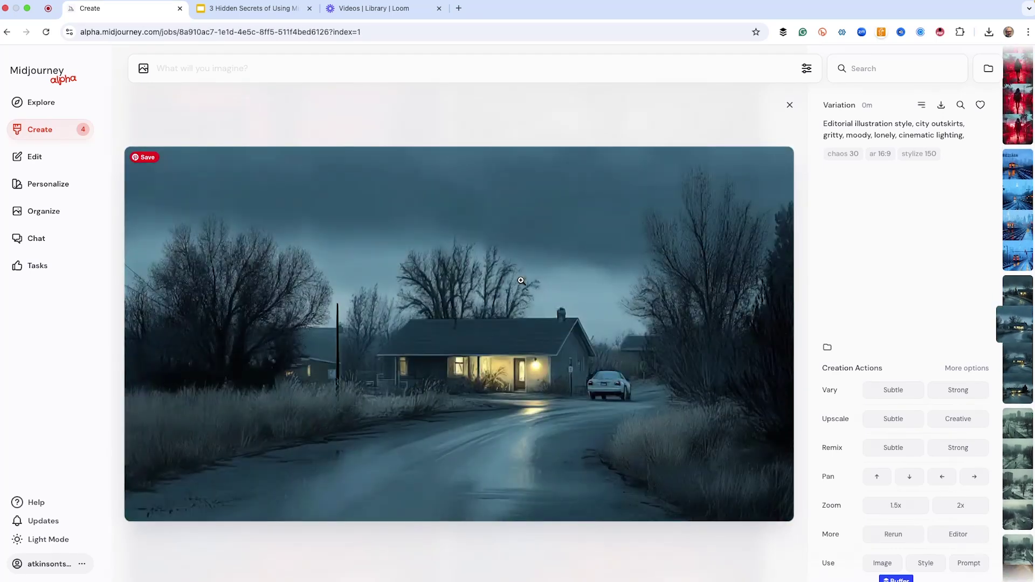
scroll(520, 281, up, 3)
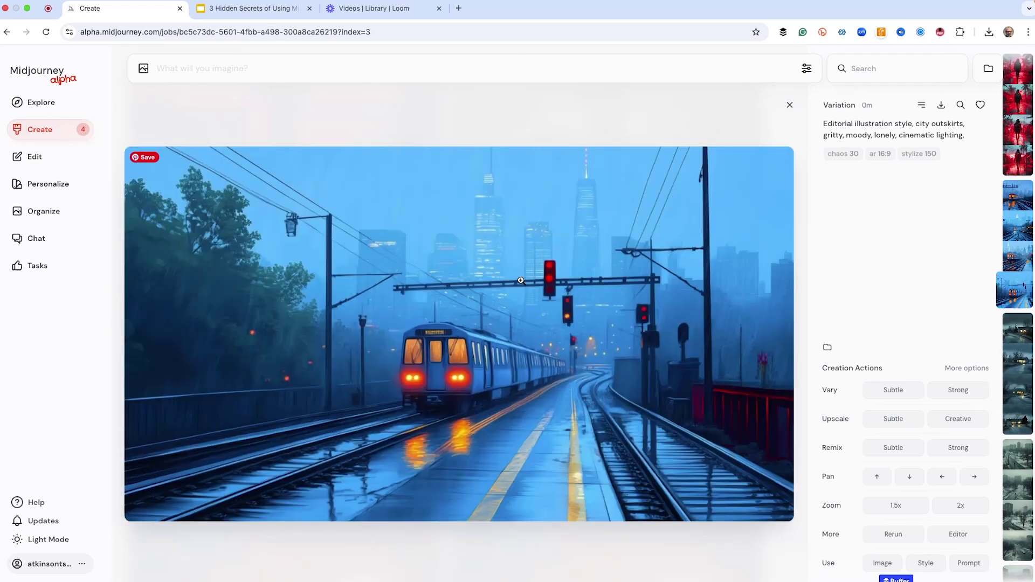
scroll(521, 281, up, 4)
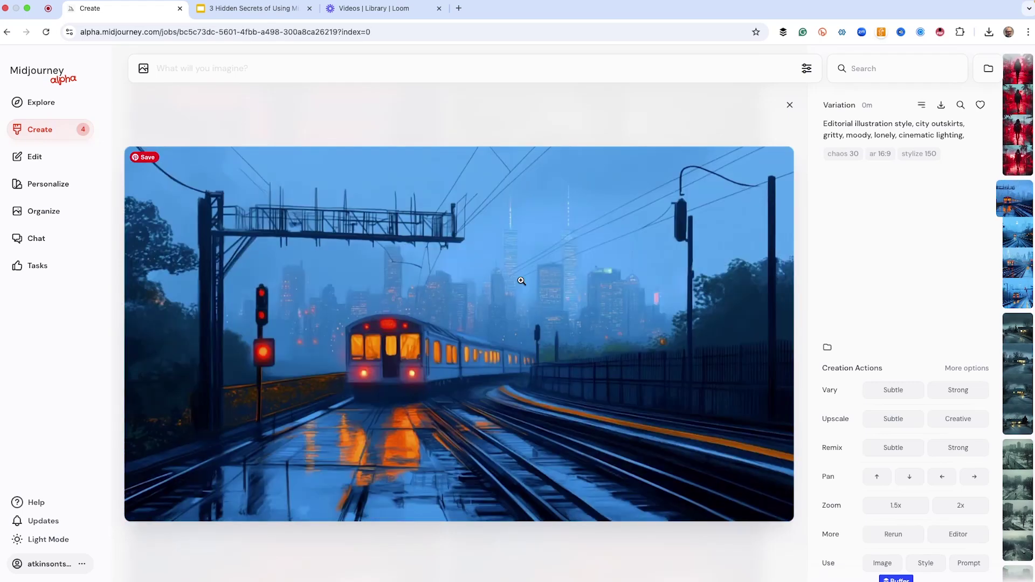
scroll(521, 281, down, 1)
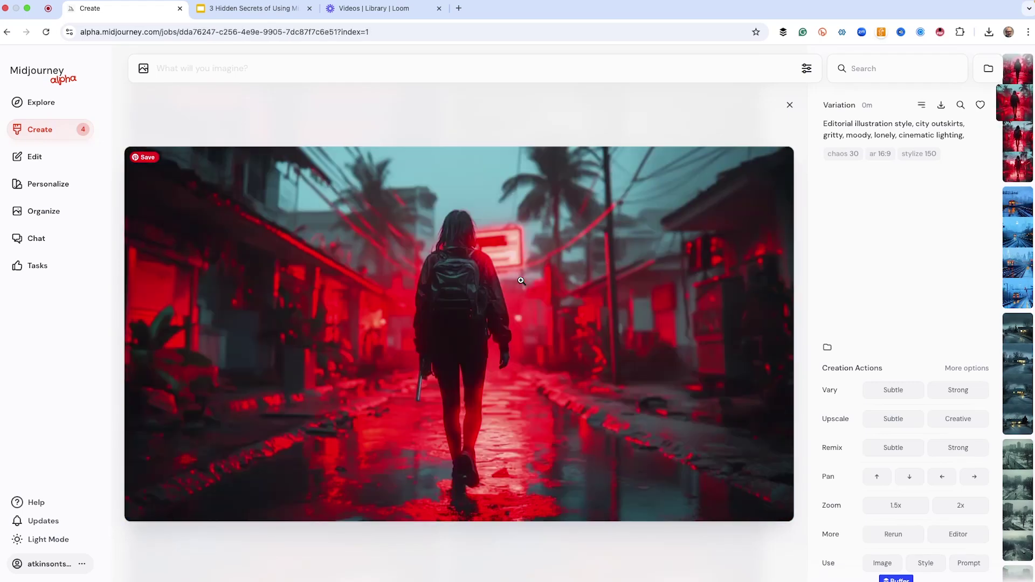
scroll(522, 281, down, 1)
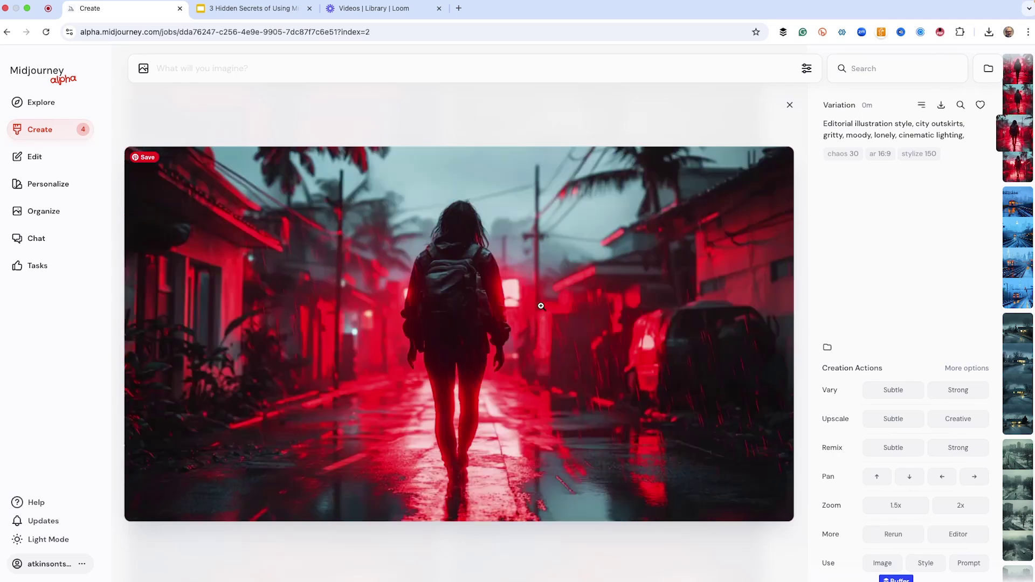
scroll(541, 303, down, 1)
scroll(542, 303, up, 1)
scroll(541, 304, down, 1)
scroll(542, 304, up, 1)
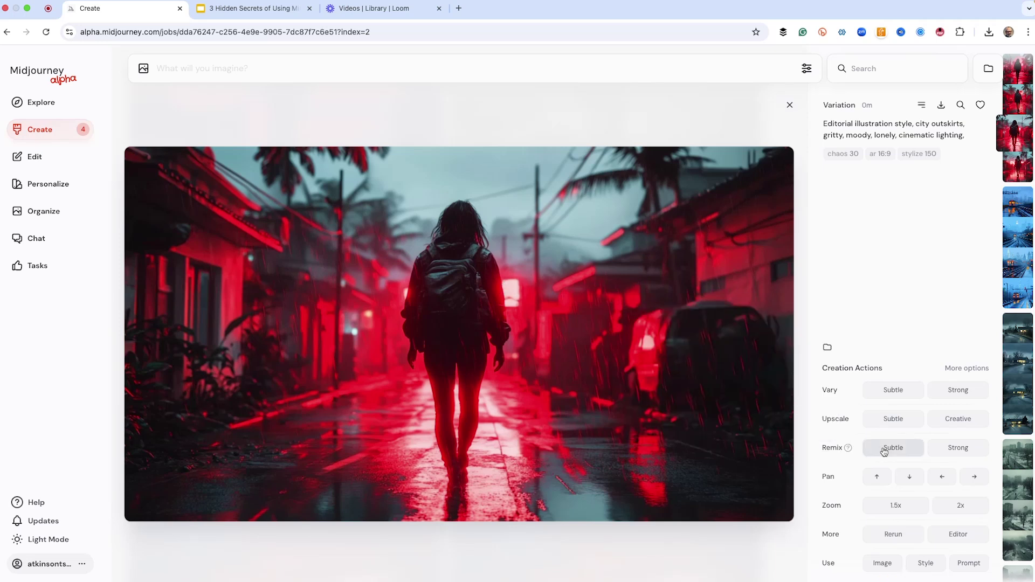
Run a strong remix of the red street variation, adding "person walking, neon lights," before "city outskirts" in the prompt, and return to the image feed.
click(958, 448)
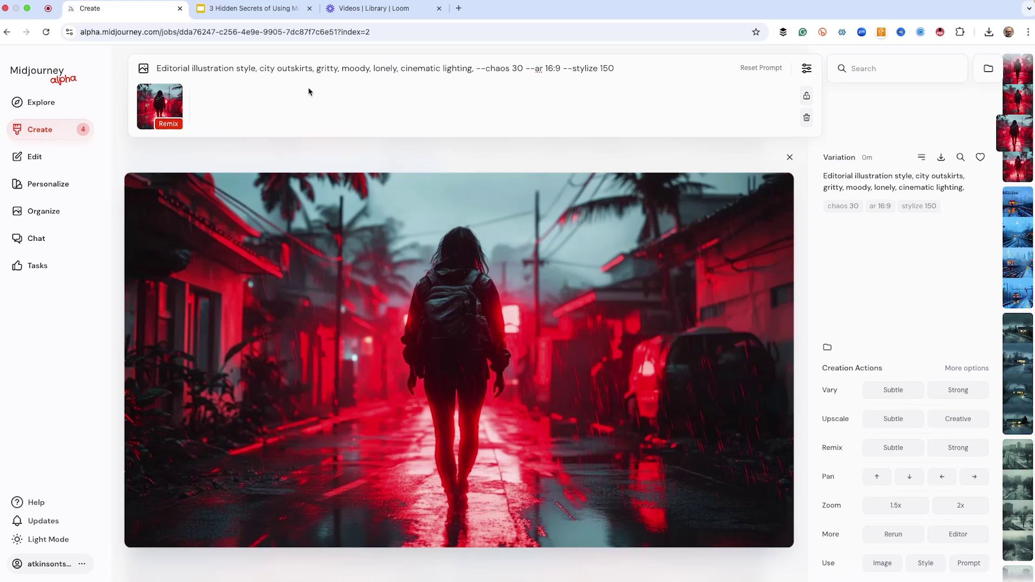
click(260, 68)
text(person walkin)
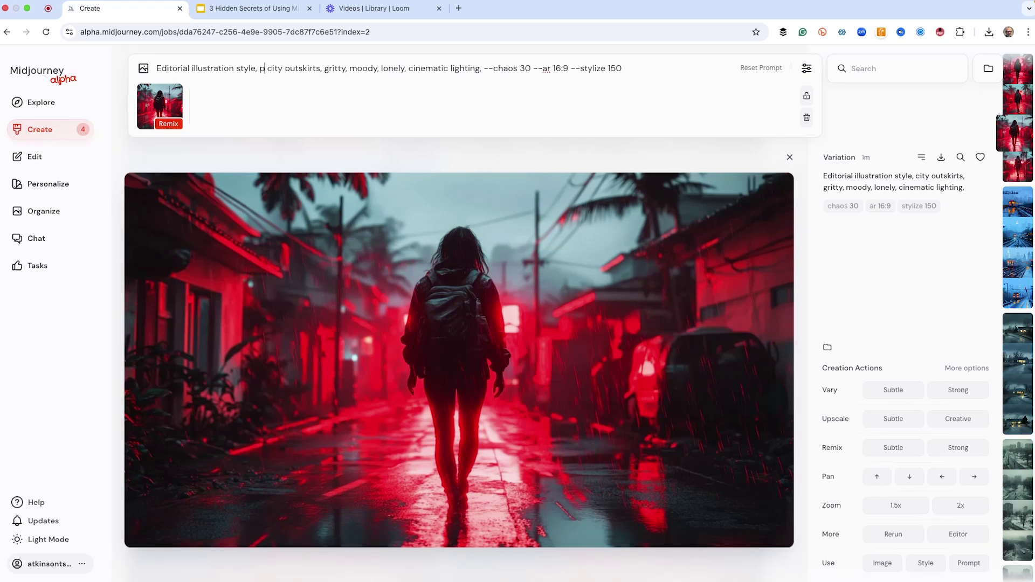
text(g, n)
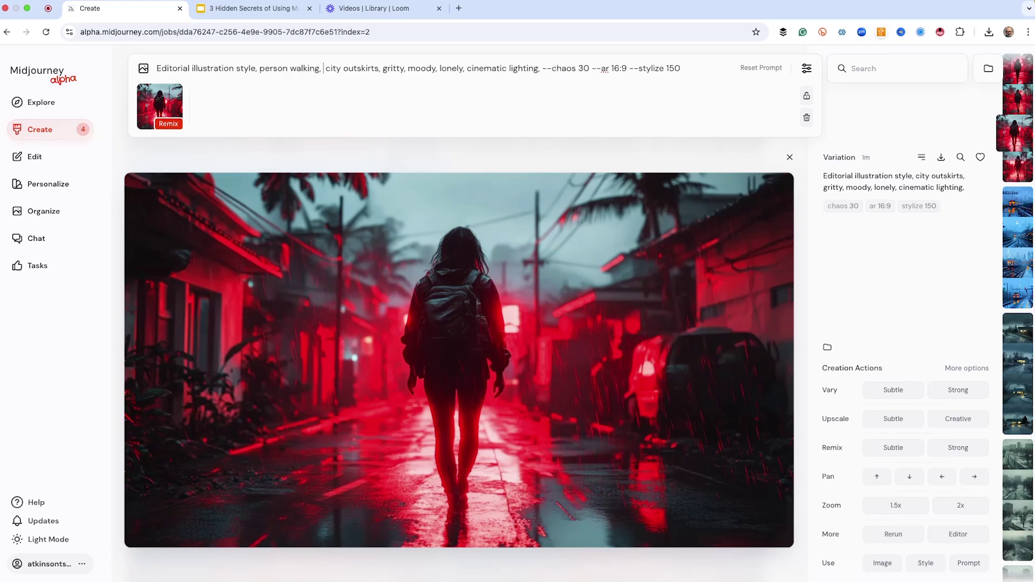
text(eon lights,)
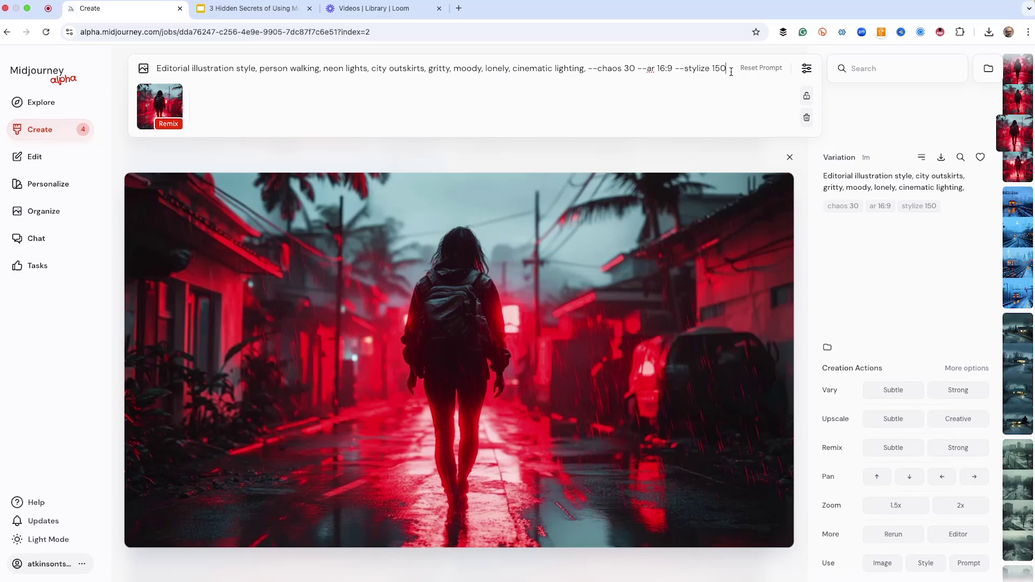
key(Return)
key(Escape)
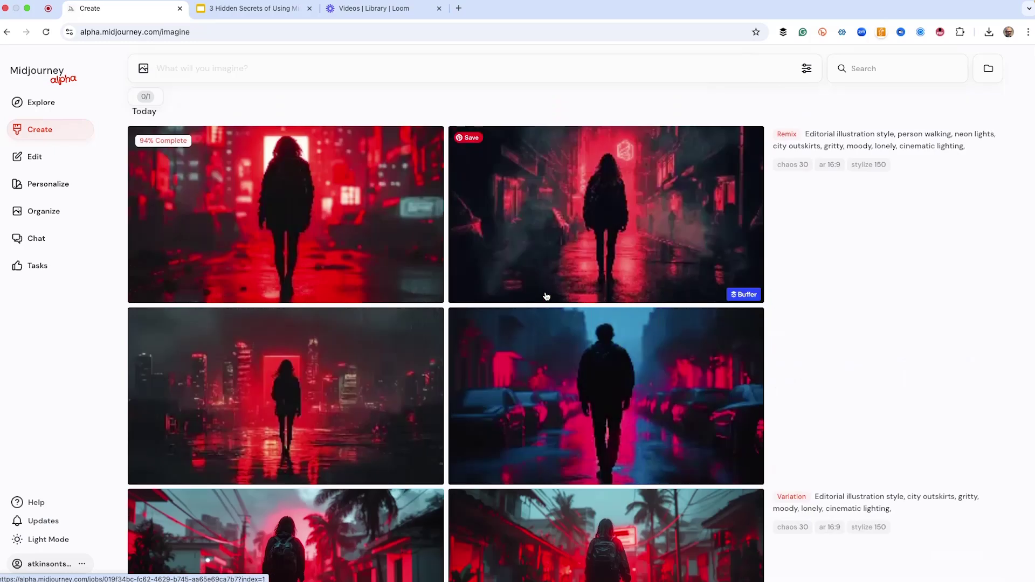
scroll(547, 296, down, 5)
click(610, 418)
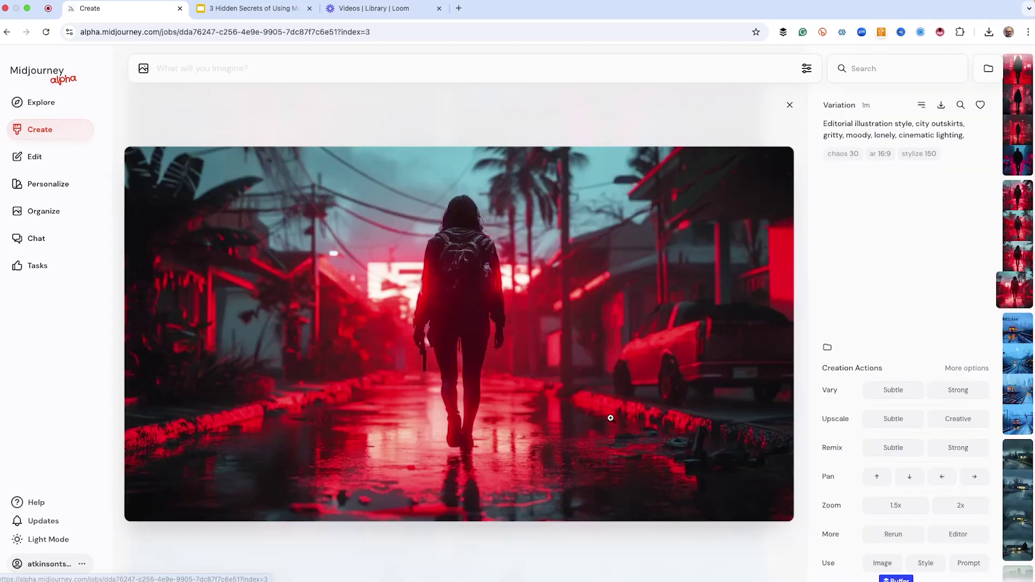
scroll(558, 303, up, 2)
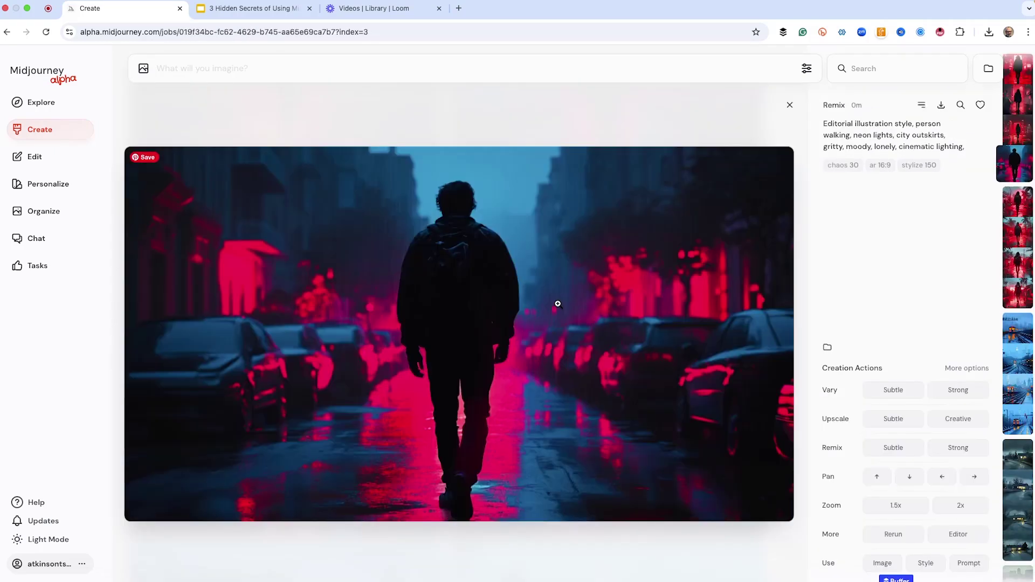
scroll(558, 304, up, 1)
scroll(558, 304, down, 1)
click(956, 449)
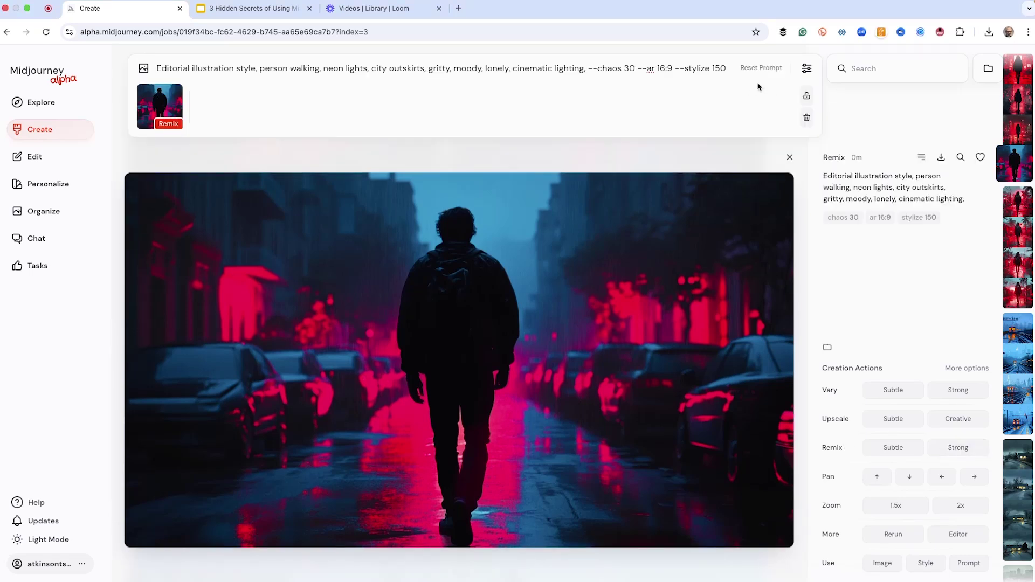
key(super+v)
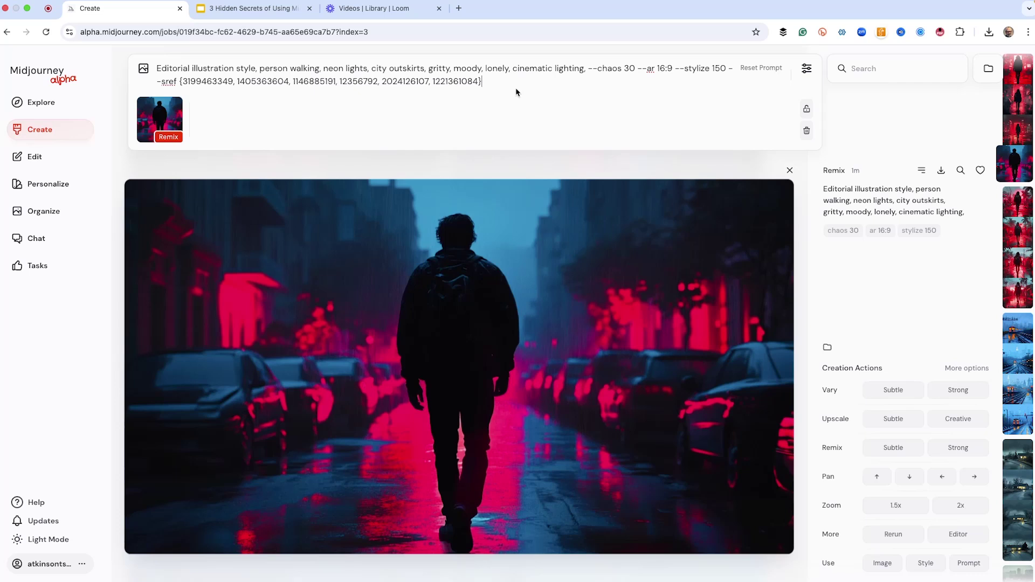
key(Return)
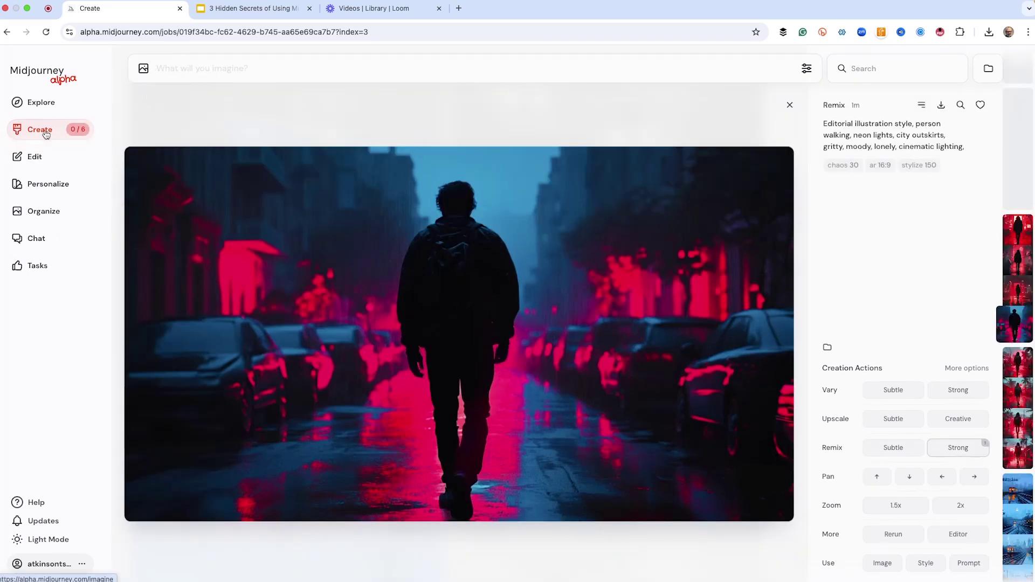
click(69, 135)
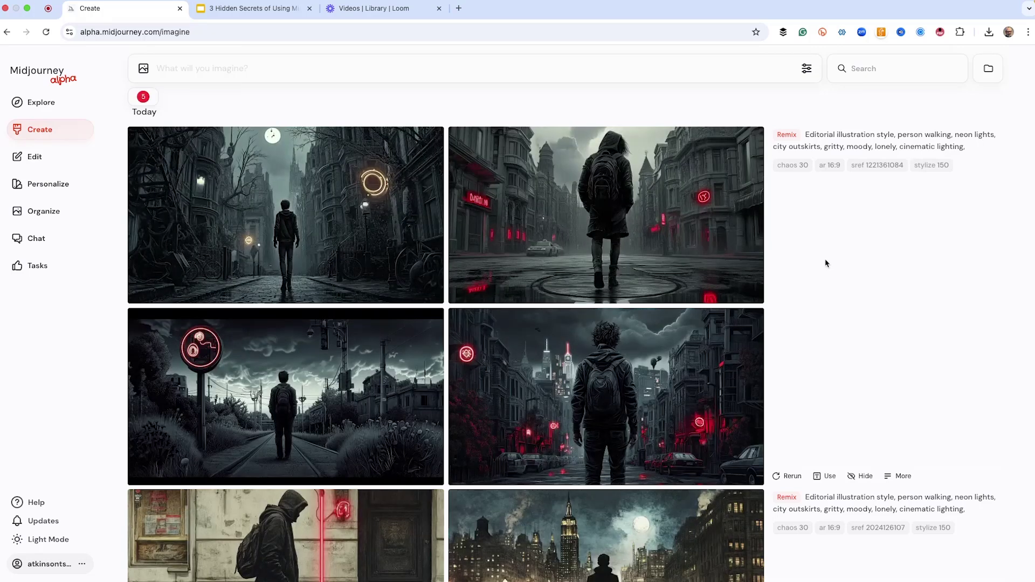
Scan the new remixes in the image feed to compare the looks produced by the different style reference codes.
scroll(612, 291, down, 5)
scroll(612, 291, down, 15)
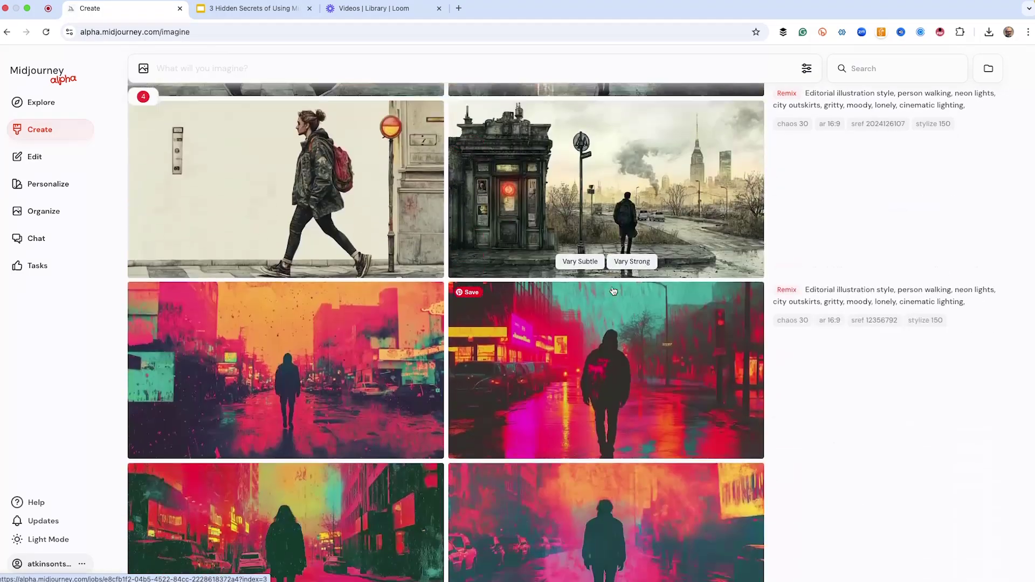
scroll(614, 290, down, 4)
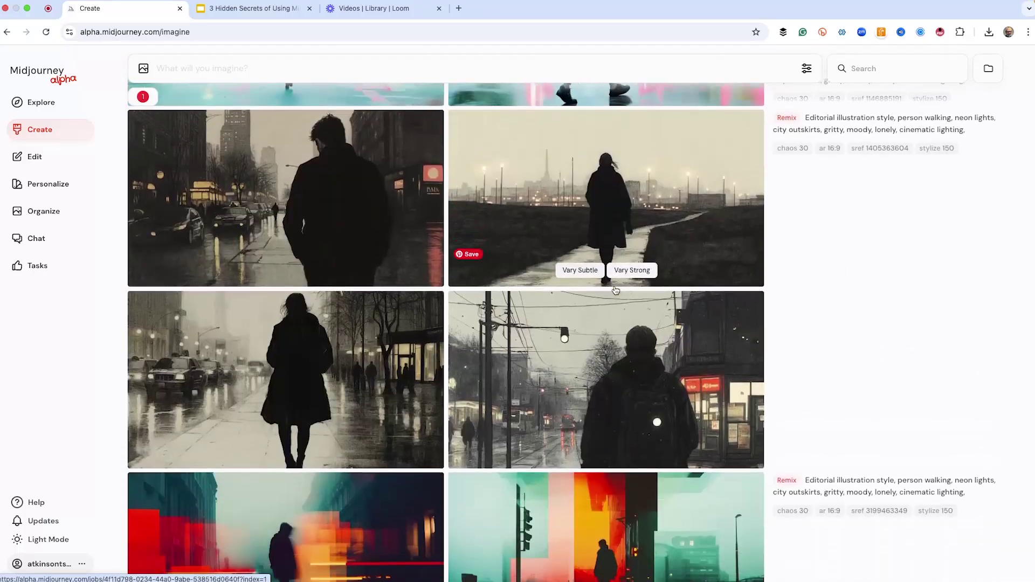
scroll(618, 290, down, 4)
scroll(618, 290, down, 6)
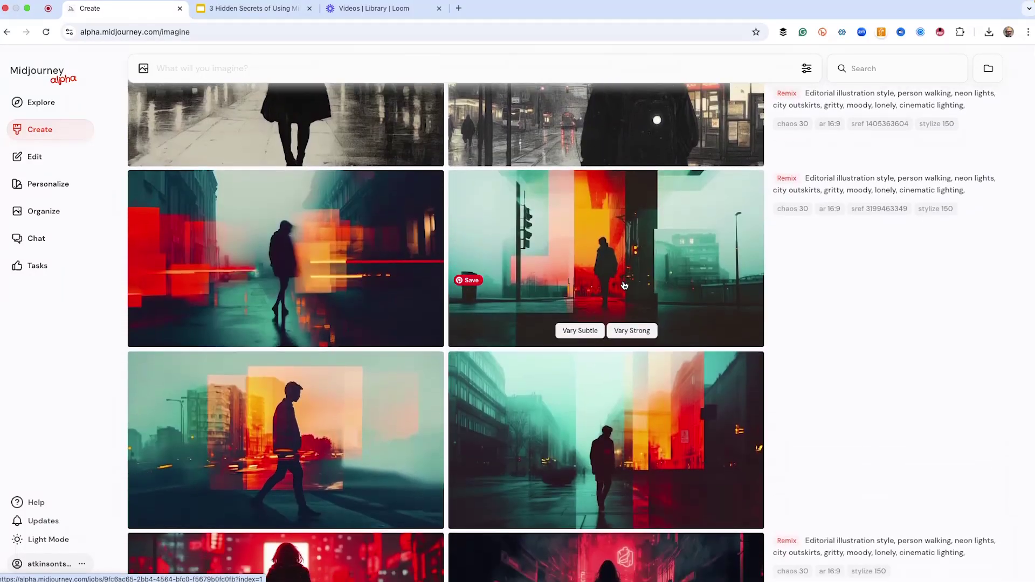
scroll(624, 285, up, 2)
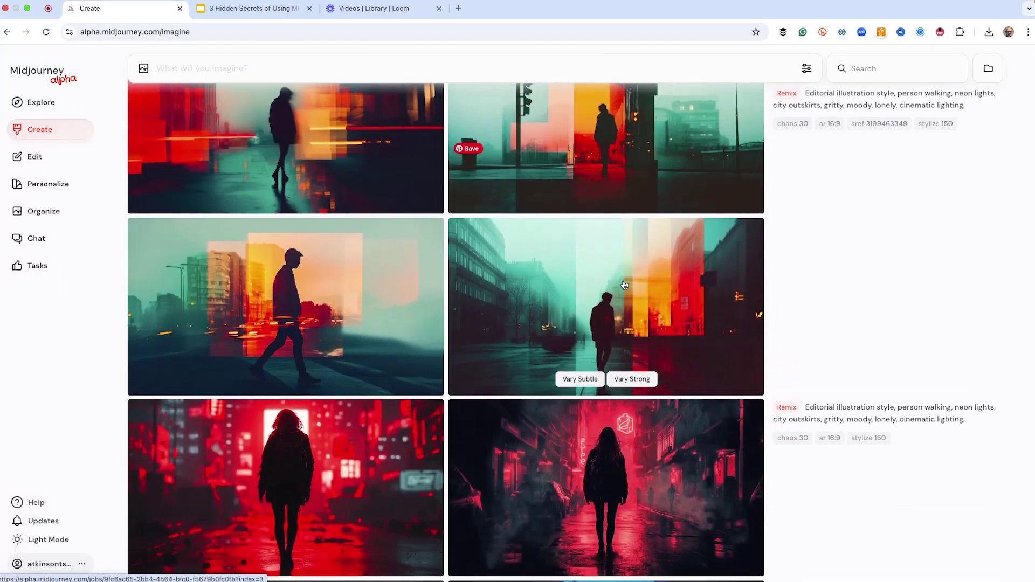
Examine the teal-and-orange collage remixes and the dark cream-toned rainy street remixes at full size, starting from the man on the foggy street.
click(664, 281)
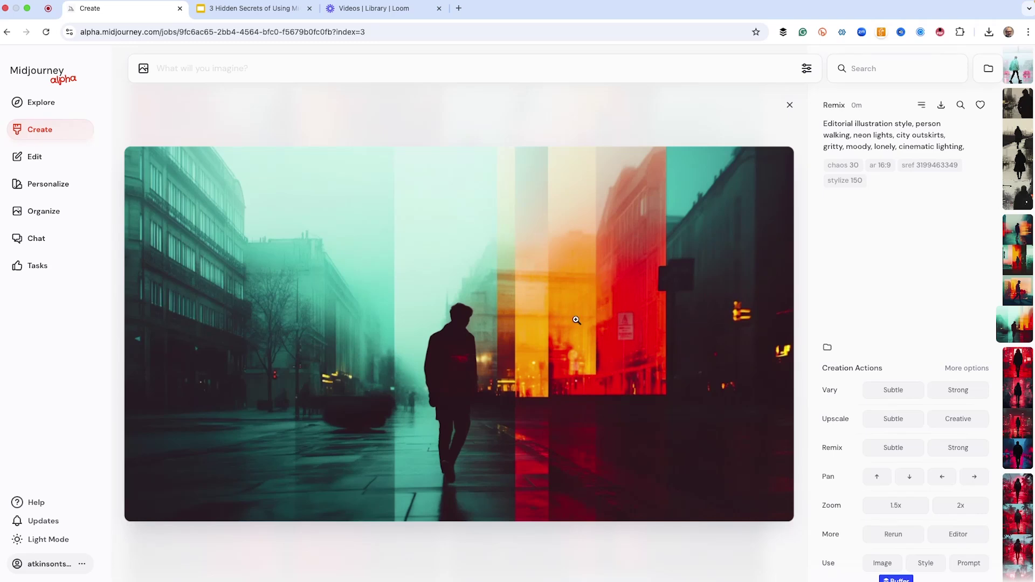
key(Left)
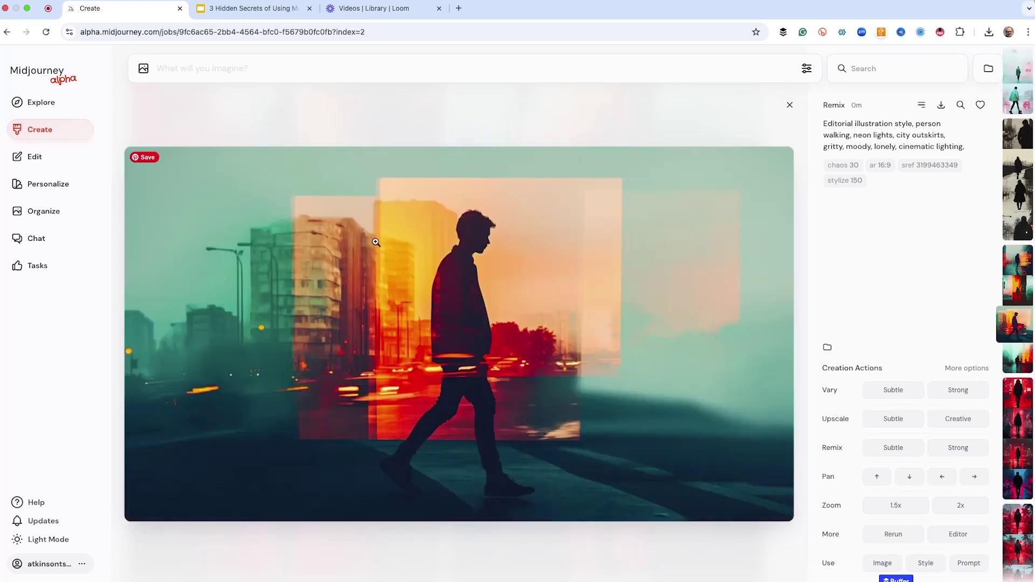
key(Left)
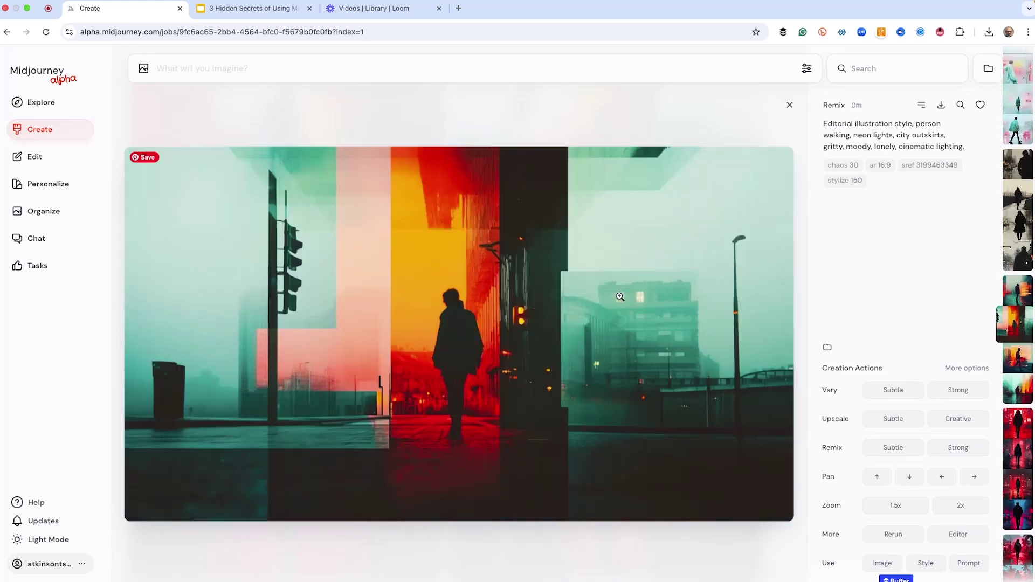
key(Left)
key(Left)
key(Left)
key(Left)
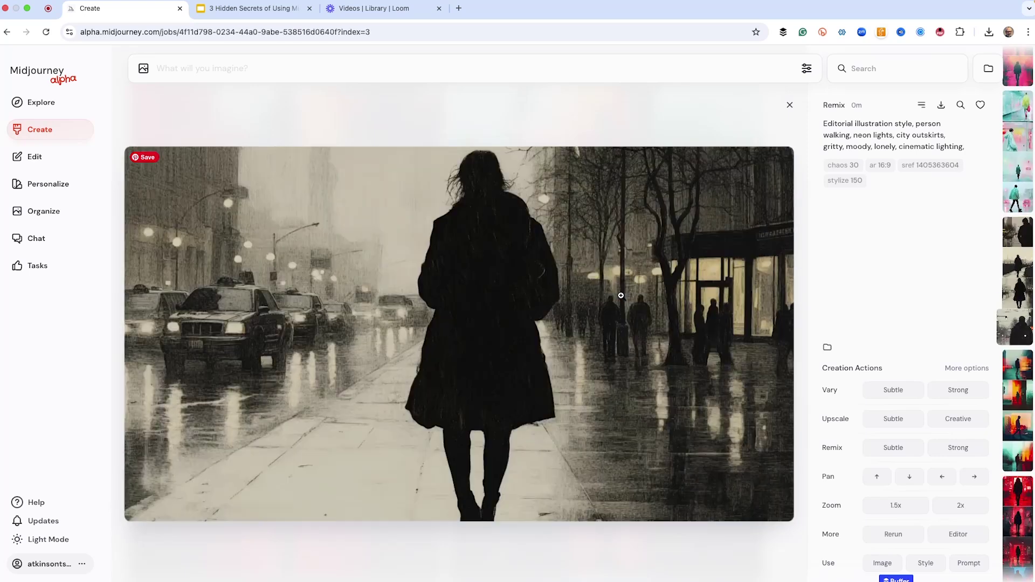
key(Left)
key(Left)
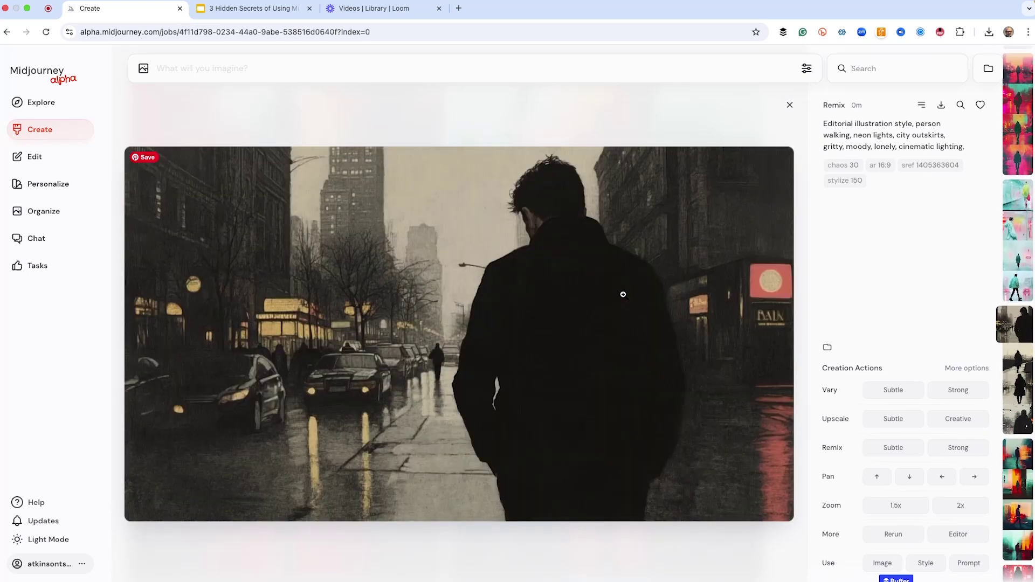
Examine the pastel mint-and-pink remixes at full size, comparing them with the neighbouring dark cream-toned street images.
key(Left)
key(Right)
key(Right)
key(Left)
key(Right)
key(Left)
key(Left)
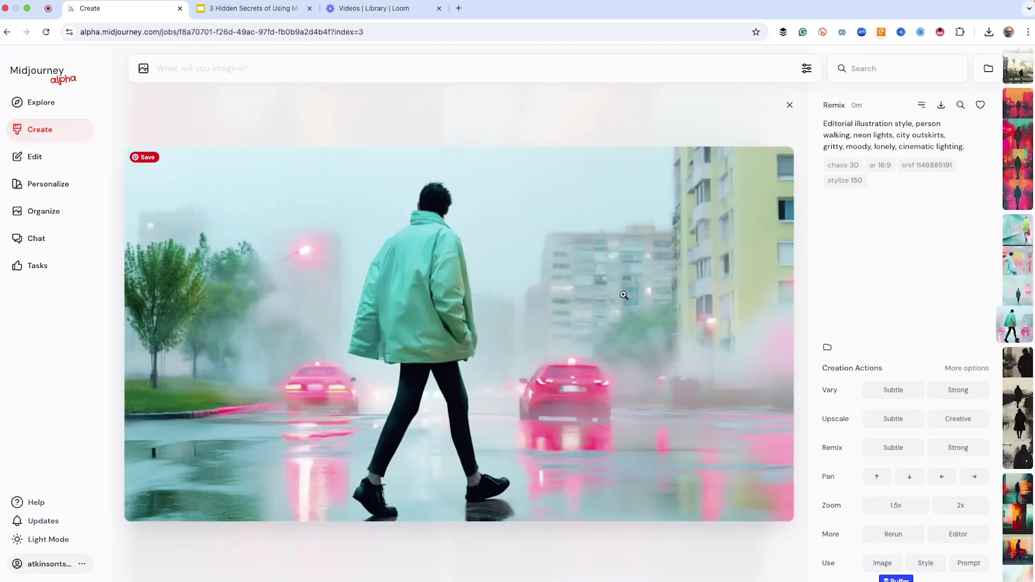
key(Left)
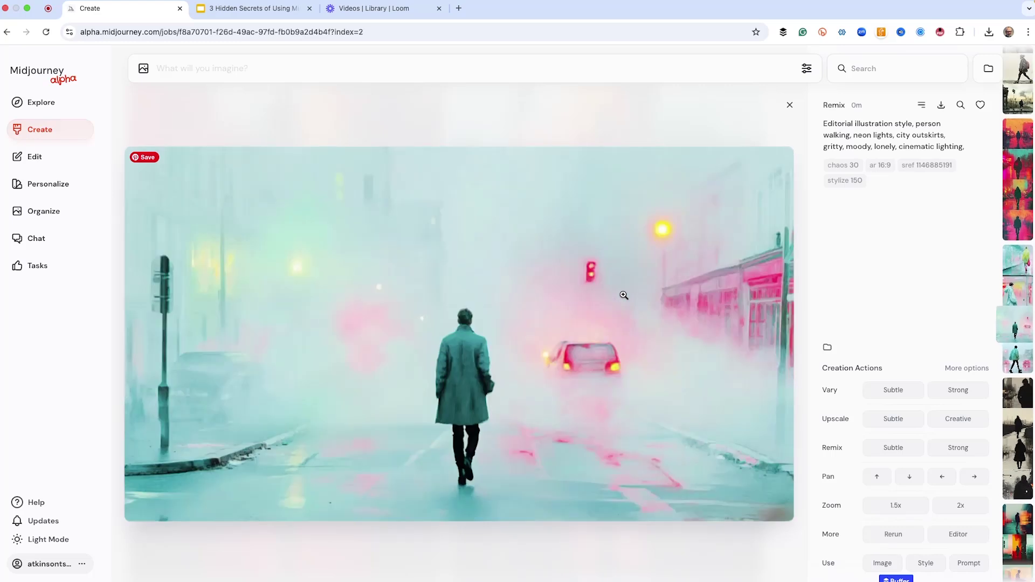
key(Left)
key(Left)
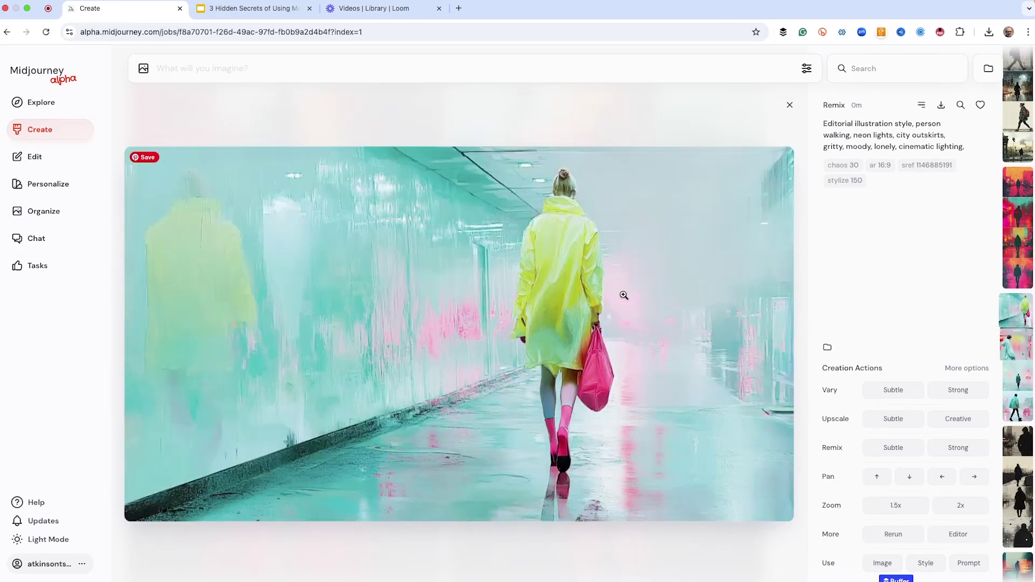
Examine the vivid pink-and-orange street remixes made with style reference 12356792 at full size.
key(Up)
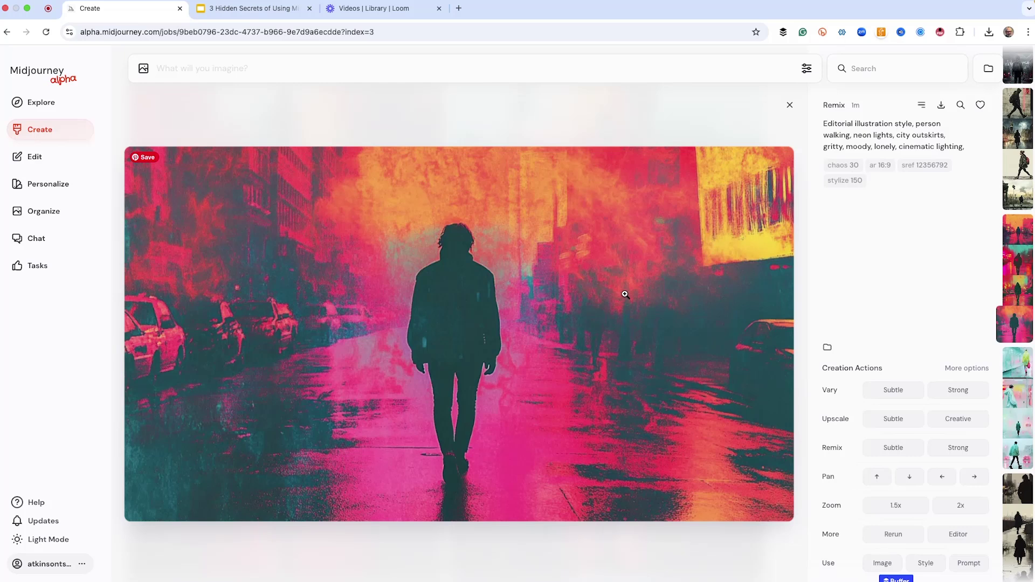
key(Down)
key(Up)
key(Up)
key(Up)
key(Up)
key(Down)
key(Up)
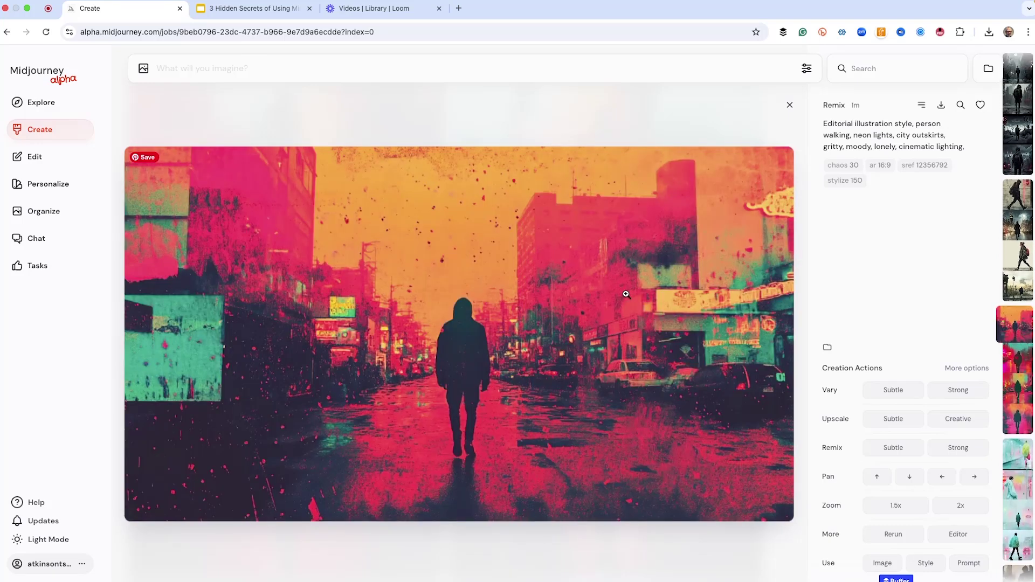
Examine the sketched city walker remixes and the dark gothic street remixes at full size, up to the moonlit alley.
key(Up)
key(Up)
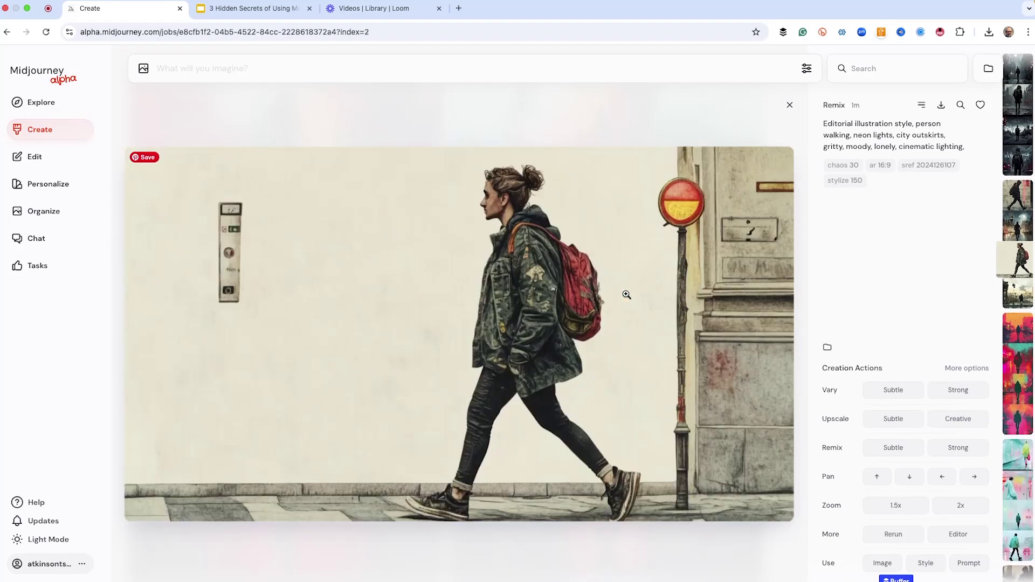
key(Up)
key(Up)
key(Up)
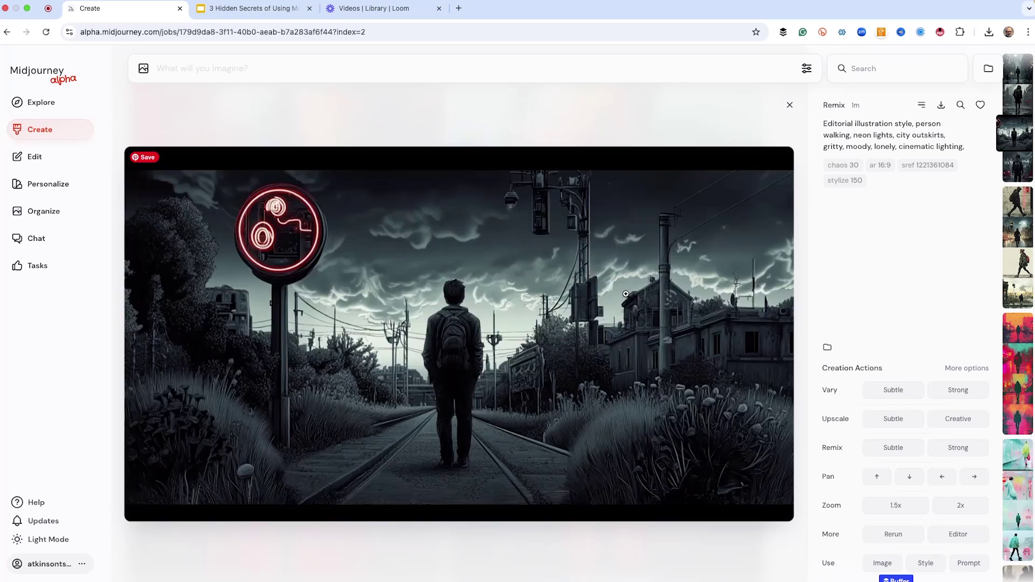
key(Up)
key(Up)
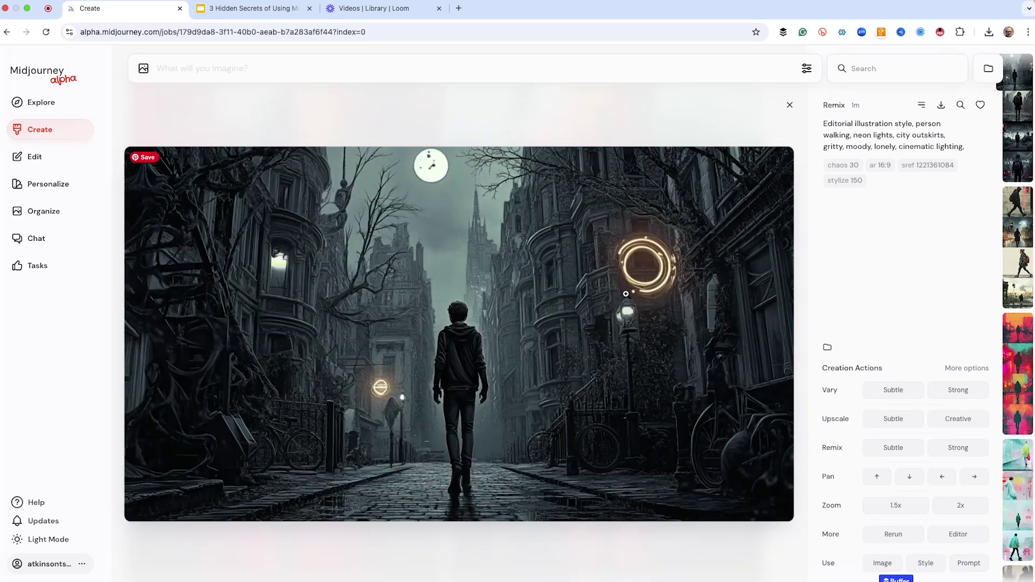
Create subtle and strong variations of the hooded figure on the rainy pink neon street under a teal sky.
key(Down)
key(Down)
key(Down)
key(Down)
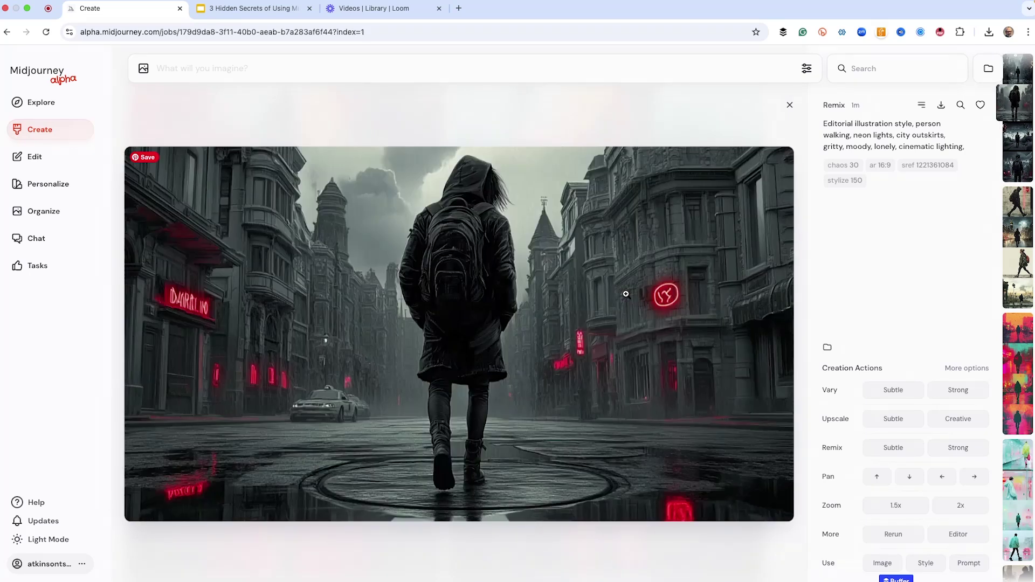
key(Down)
key(Down)
key(Down)
key(Down)
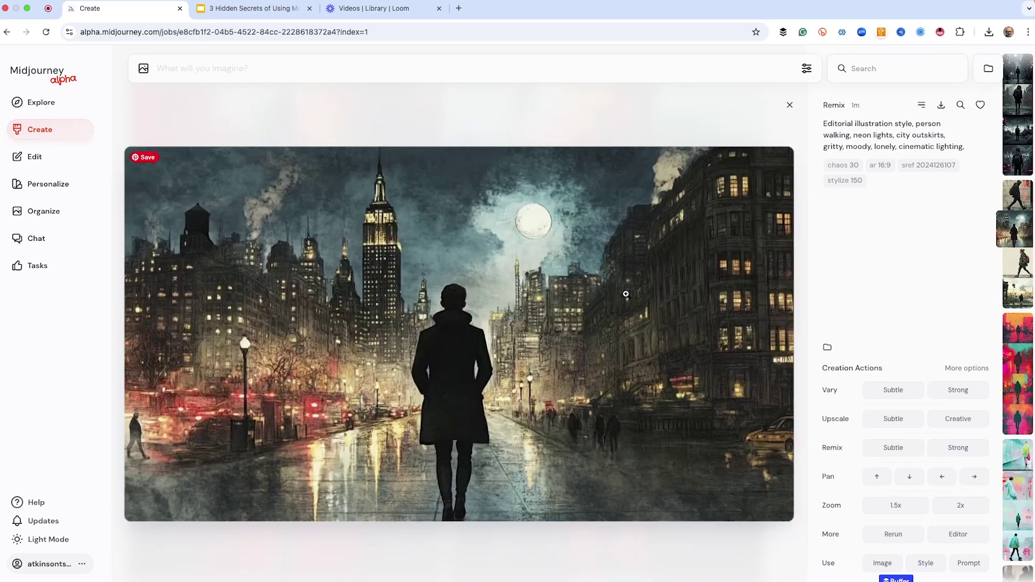
key(Down)
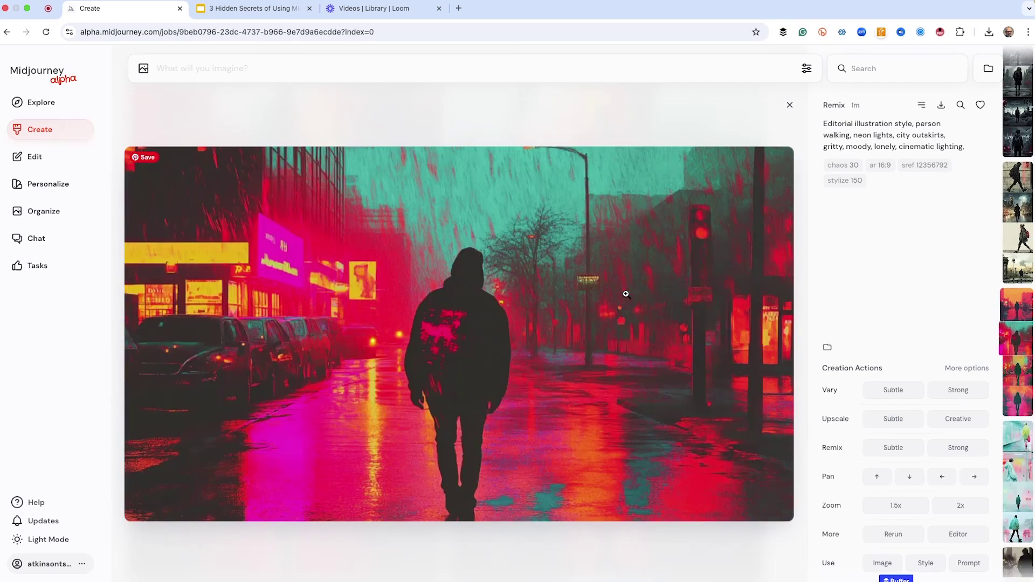
click(893, 393)
click(942, 393)
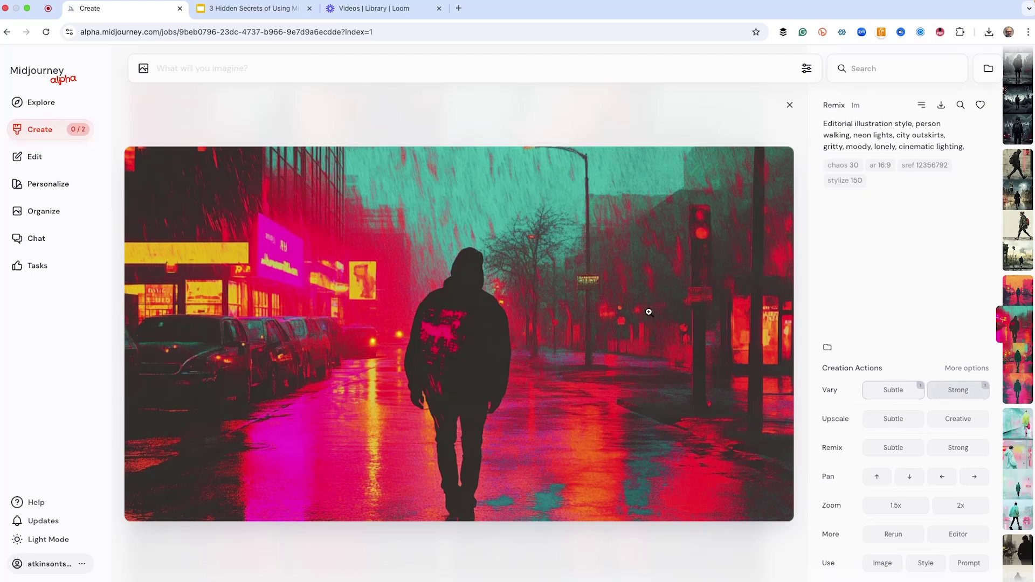
Create subtle and strong variations of the teal collage image with a figure in the orange strip beside a traffic light.
key(Down)
key(Down)
key(Down)
key(Down)
key(Down)
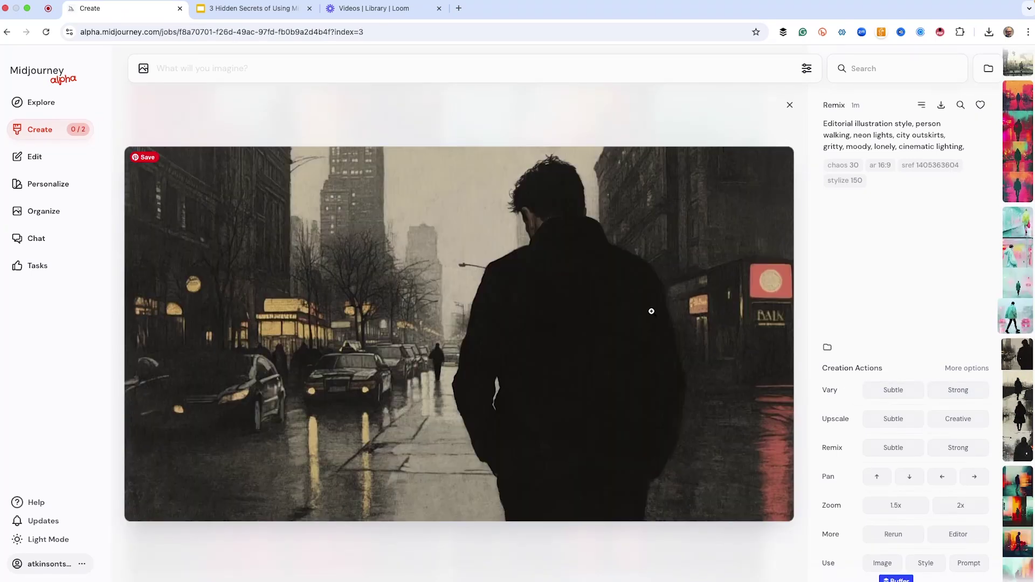
key(Down)
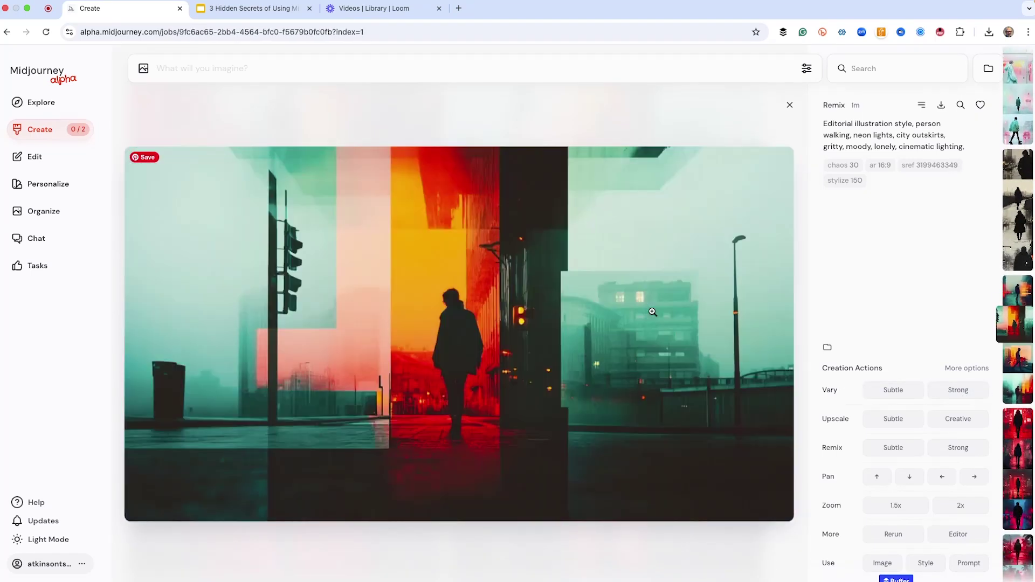
click(897, 395)
click(952, 391)
Review the foggy teal street image with orange and red panels and the cream-toned rainy street remixes at full size.
key(Down)
key(Down)
key(Down)
key(Down)
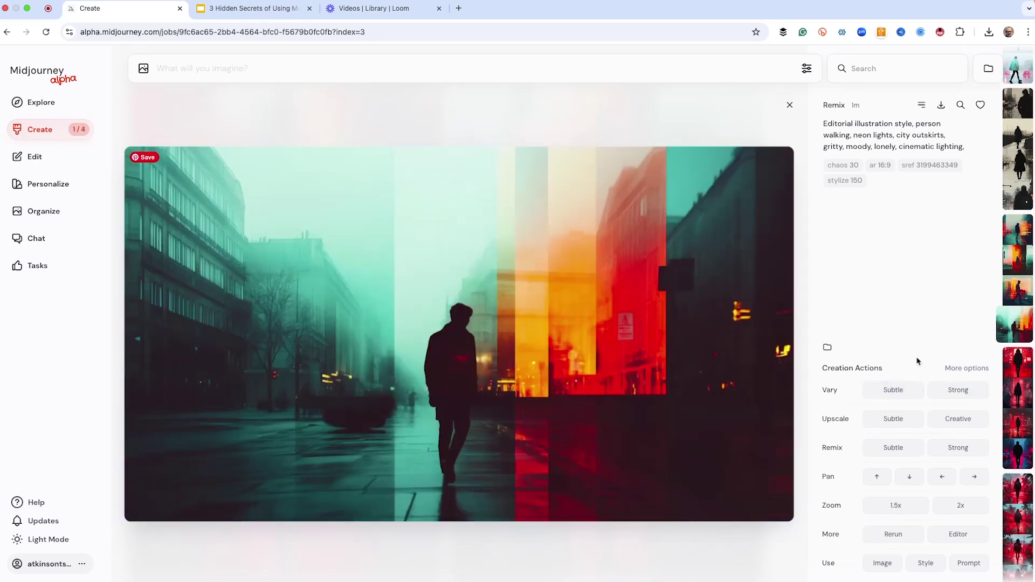
key(Down)
key(Down)
key(Down)
key(Down)
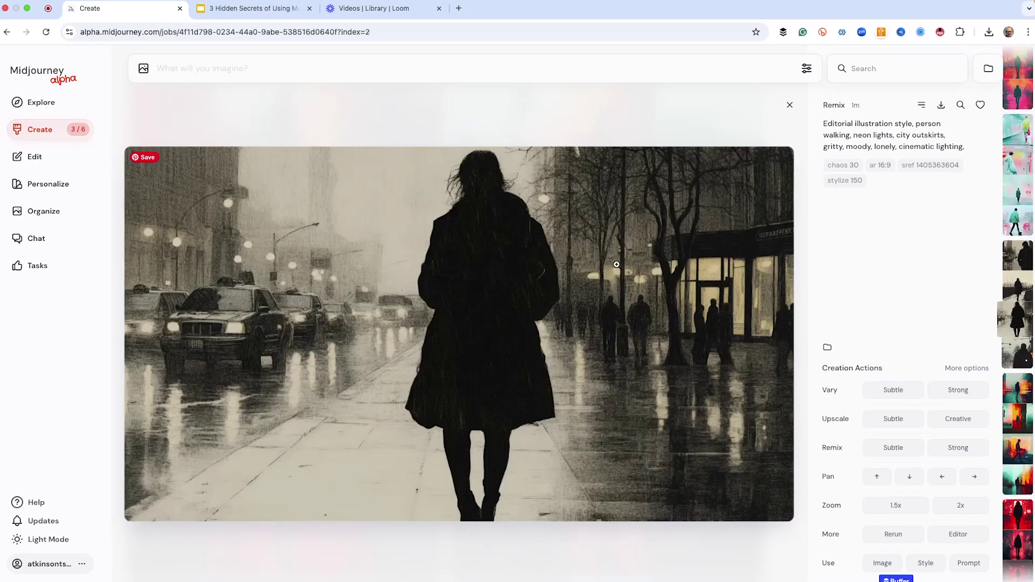
Page through the remaining pastel, neon, sketched and gothic remixes to the new variations of the hooded figure on the rainy neon street.
key(Down)
key(Down)
key(Down)
key(Down)
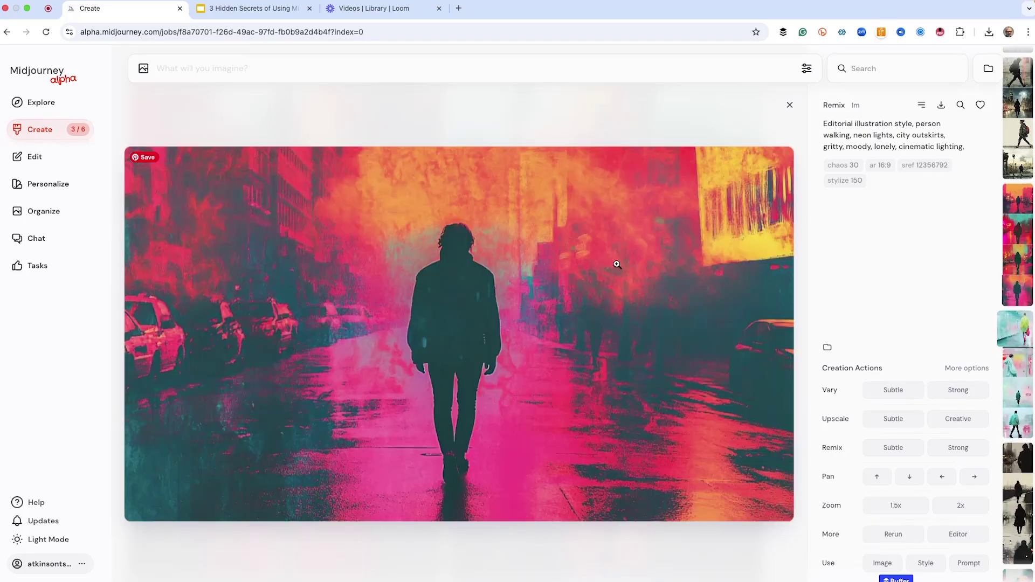
key(Down)
key(Down)
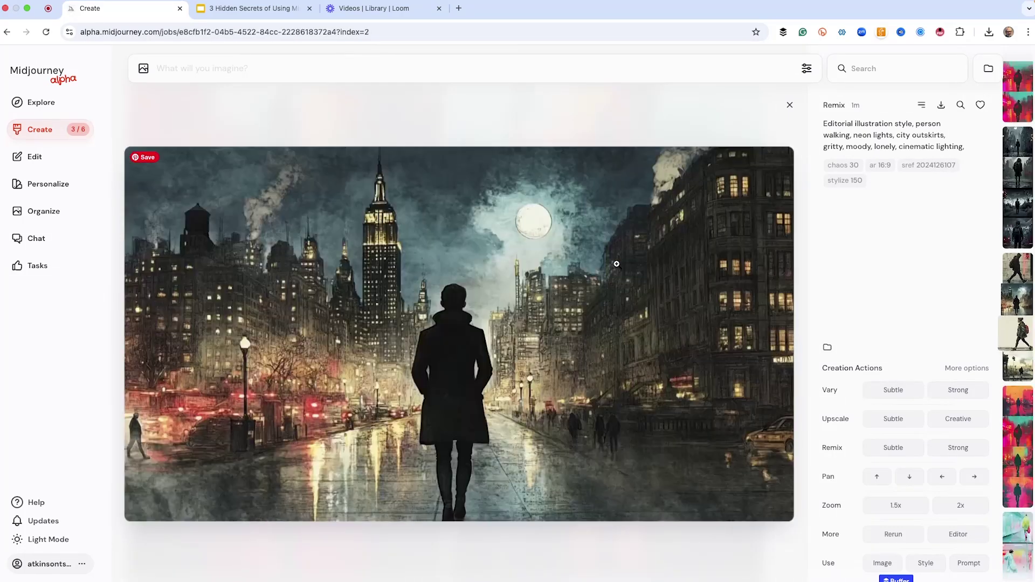
key(Down)
key(Down)
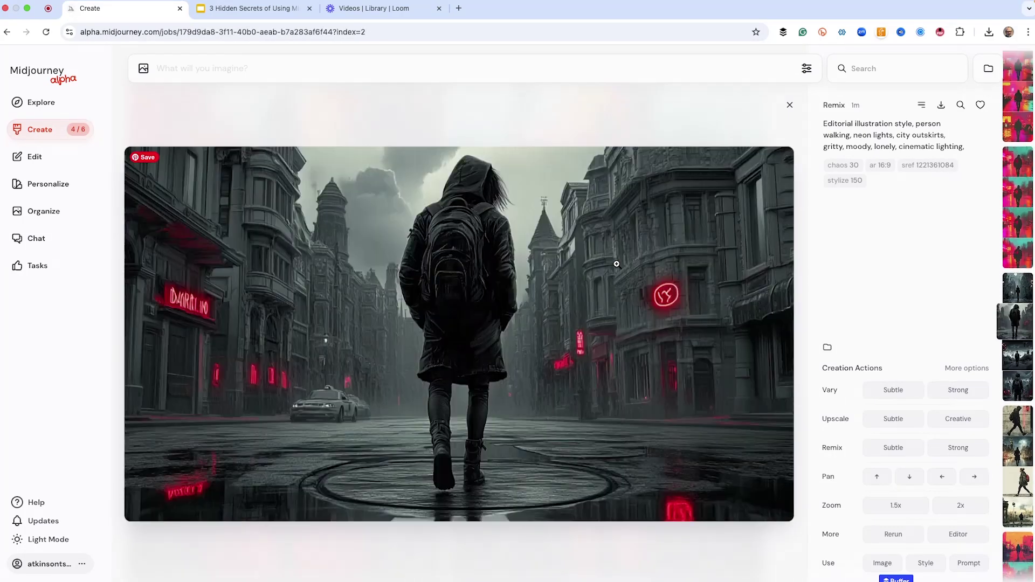
key(Down)
key(Down)
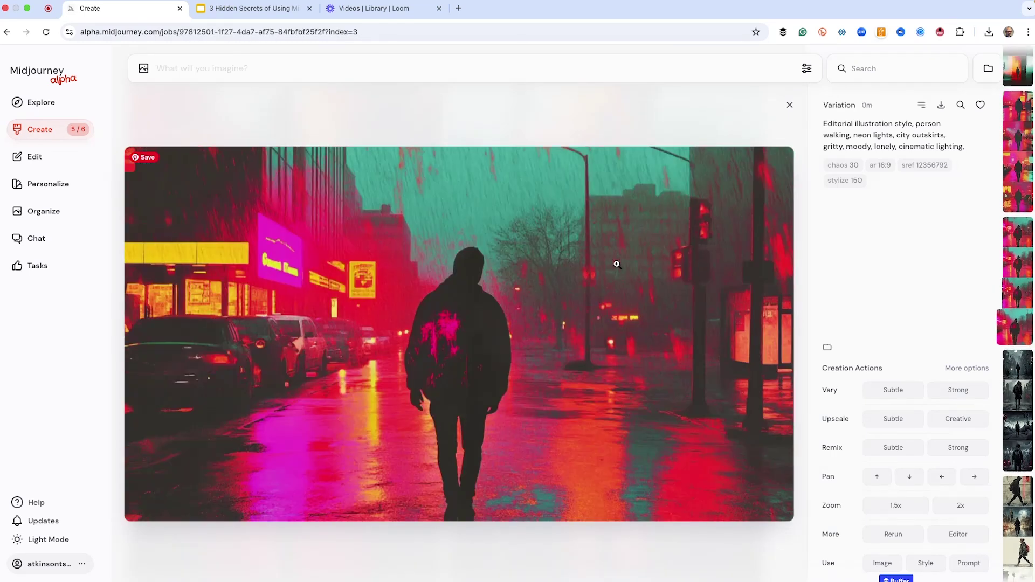
Review the pink neon street variations and the teal and orange collage variations at full size, ending on the street with two orange panels.
key(Down)
key(Down)
key(Up)
key(Up)
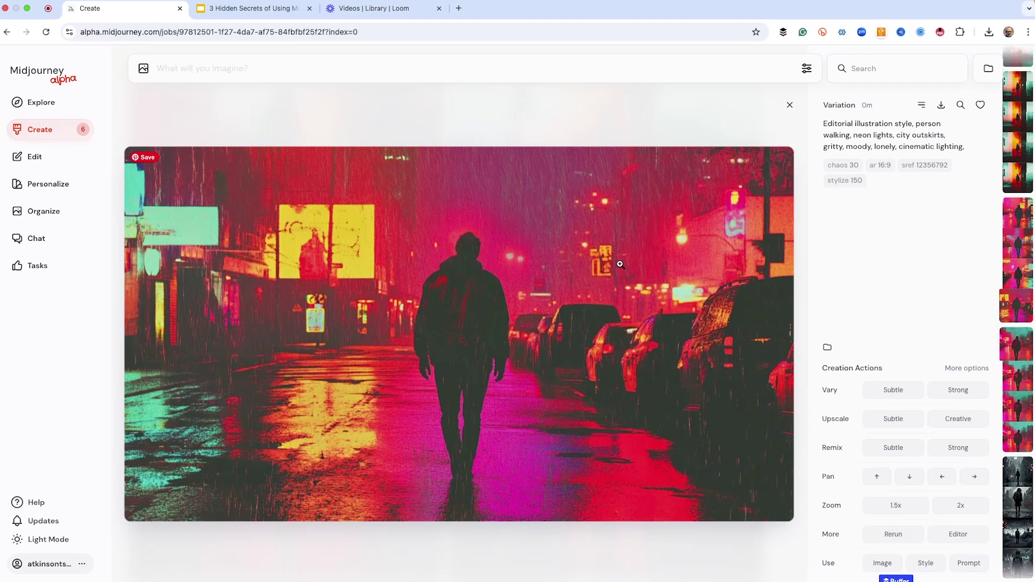
scroll(618, 262, up, 1)
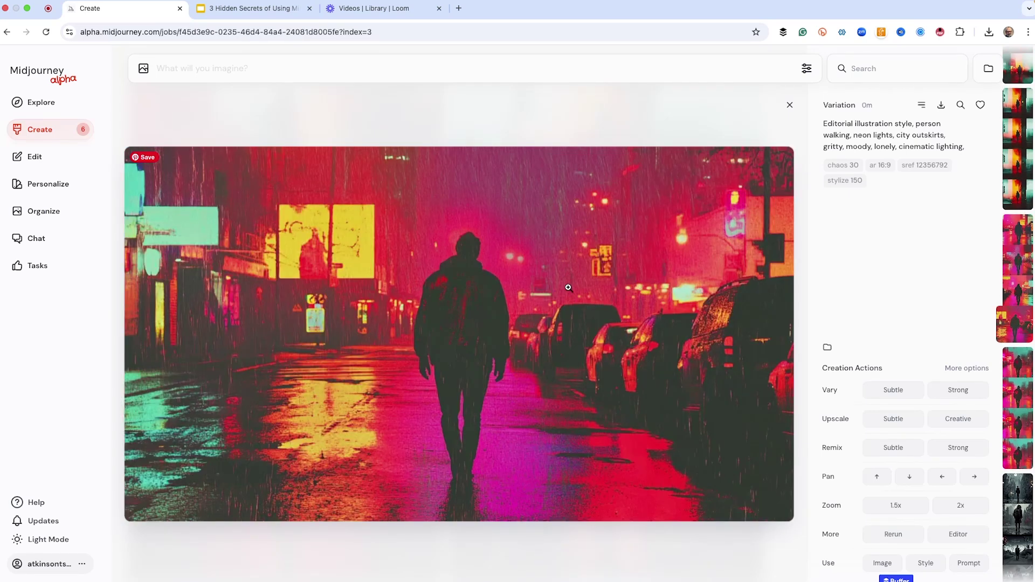
scroll(571, 285, up, 4)
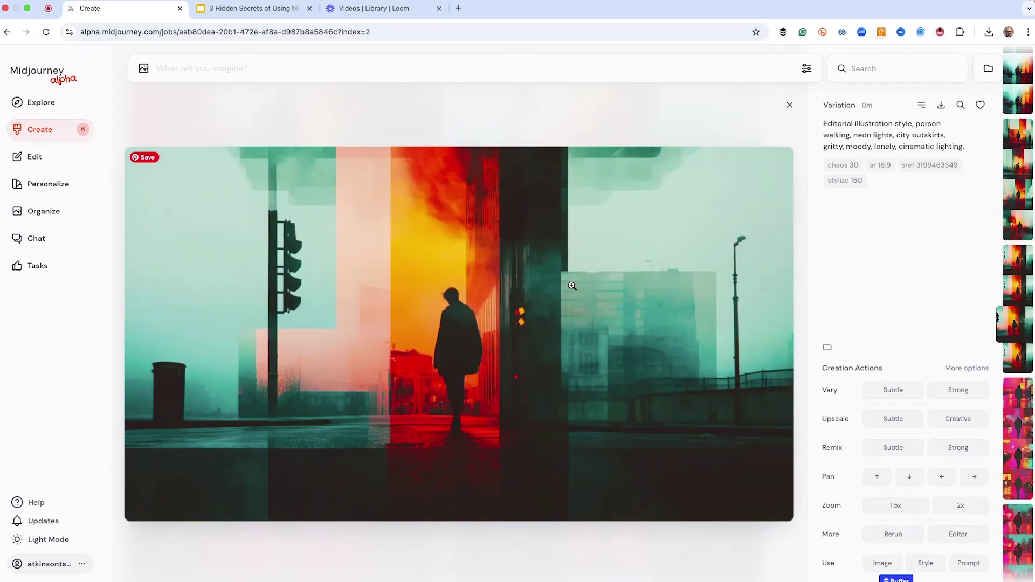
scroll(573, 285, up, 3)
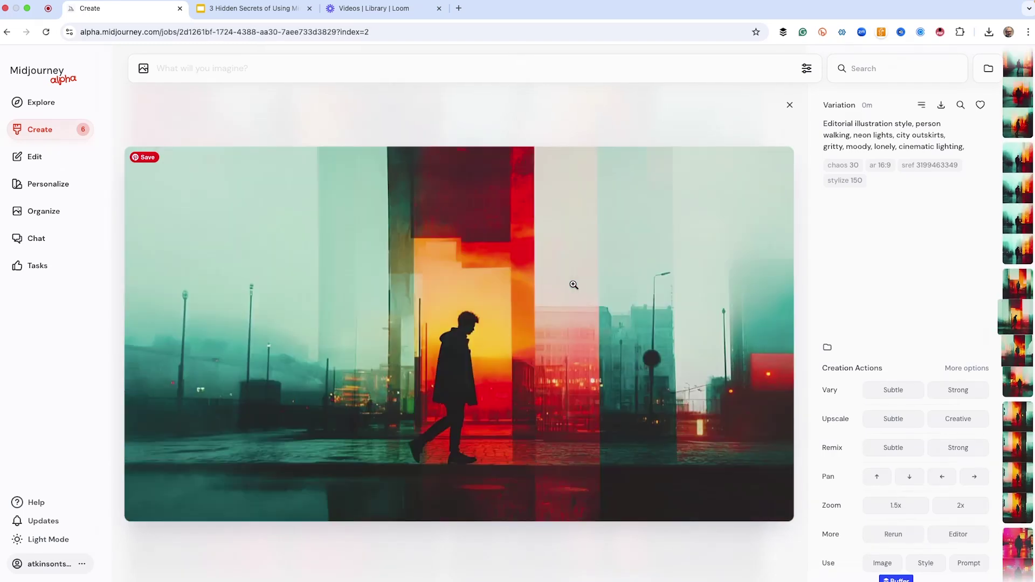
scroll(573, 285, up, 4)
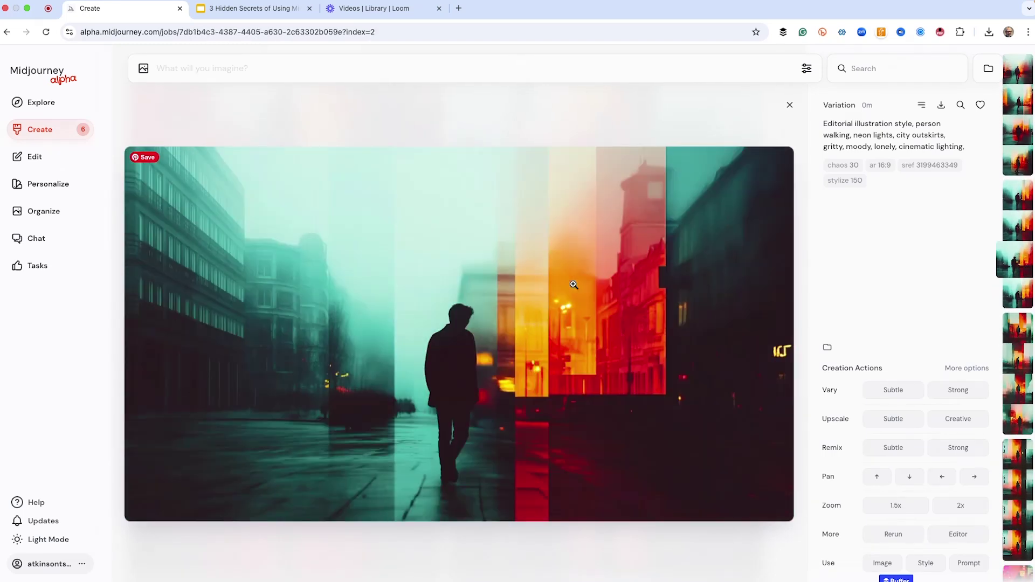
scroll(573, 284, up, 2)
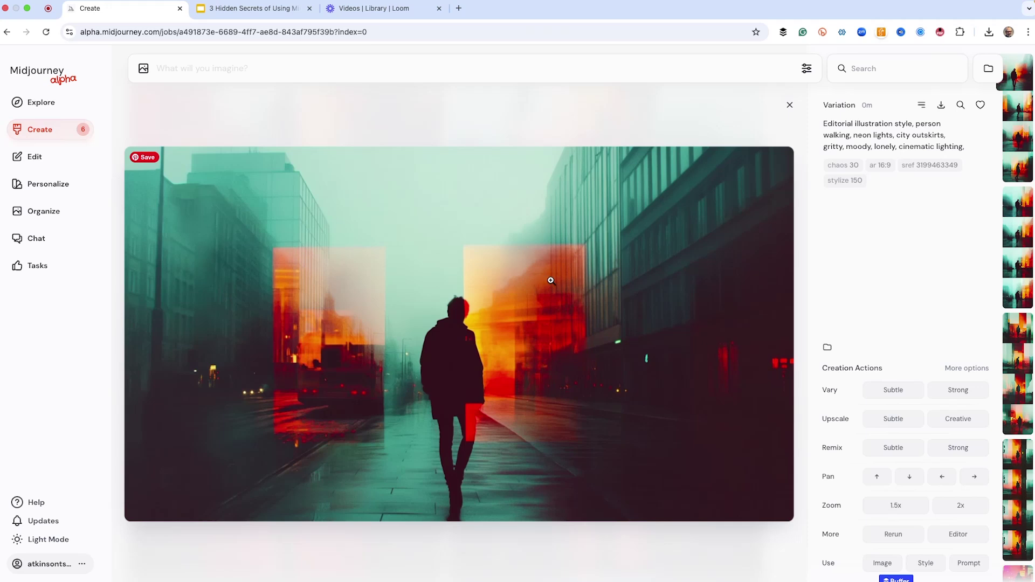
Shift the two-panel teal street image rightward within its 16:9 frame in the editor and submit it to fill the empty left strip.
click(963, 541)
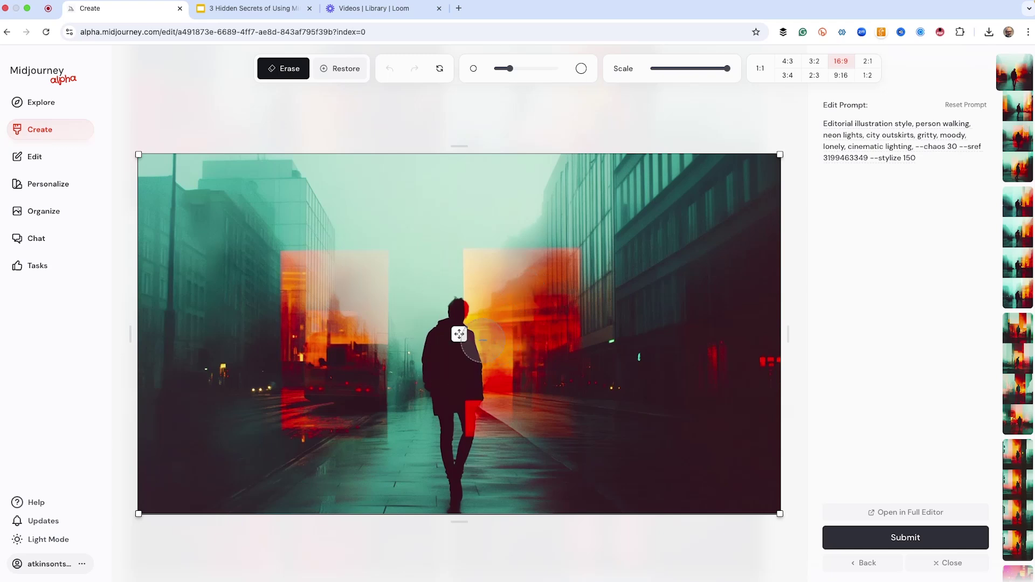
drag(458, 335, 504, 334)
click(923, 547)
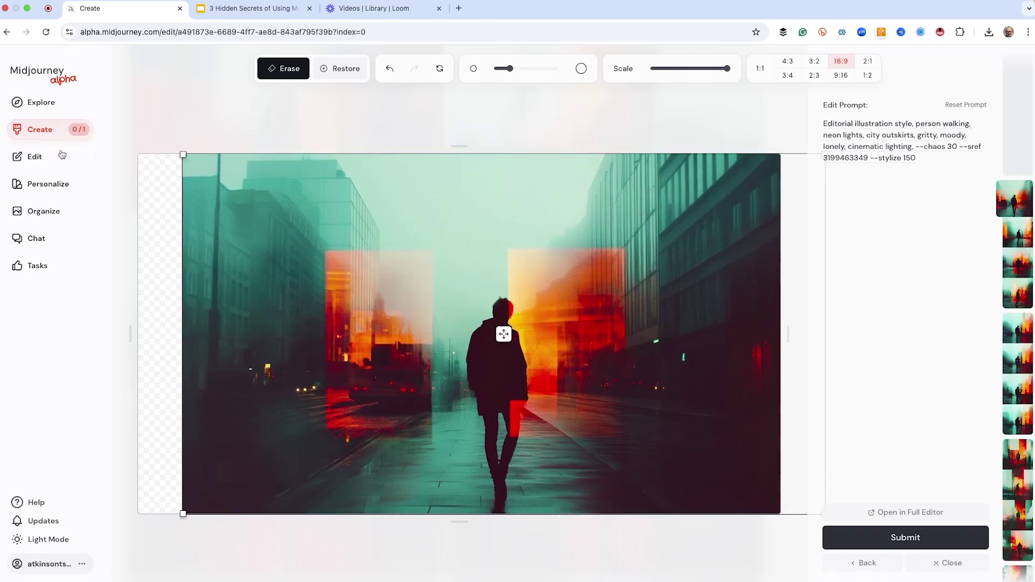
Erase the turquoise signs from the upper-left of the rainy neon street variation with the yellow billboard and submit the edit for regeneration.
click(29, 136)
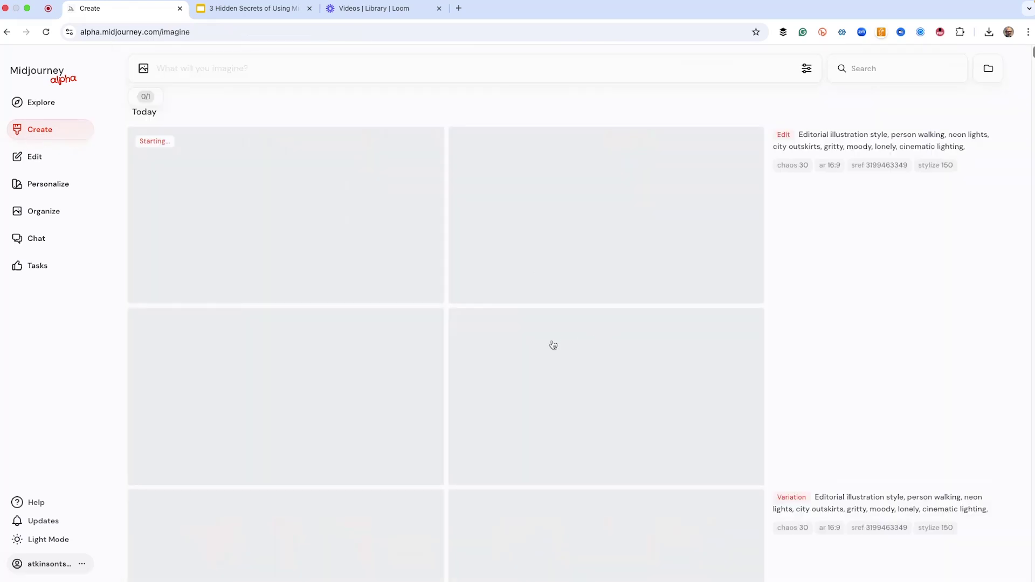
scroll(547, 344, down, 3)
scroll(547, 344, down, 10)
scroll(545, 344, down, 10)
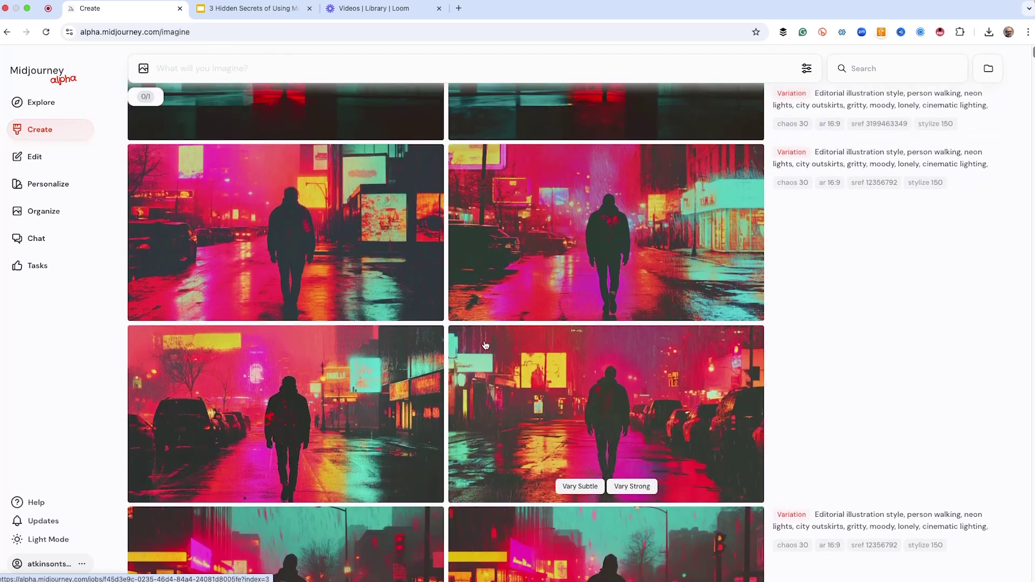
click(516, 260)
key(Right)
key(Right)
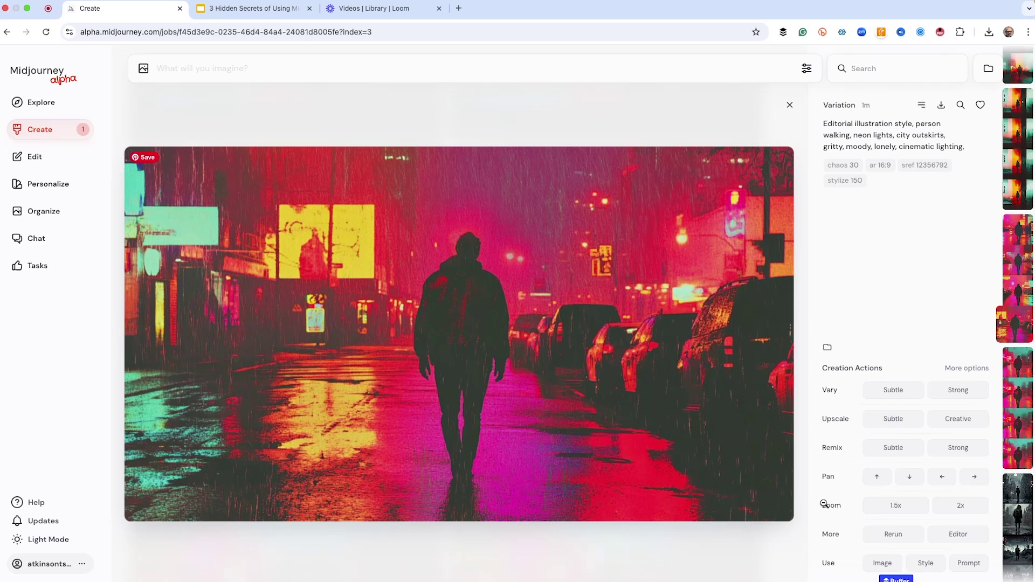
click(959, 534)
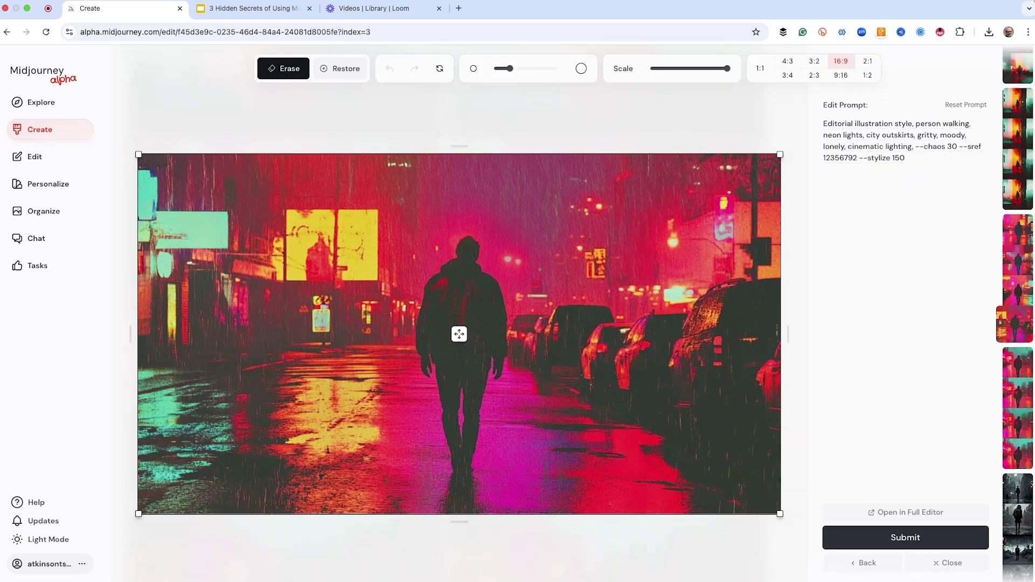
mouse_move(216, 220)
mouse_down()
mouse_move(224, 228)
mouse_move(162, 231)
mouse_move(140, 180)
mouse_up()
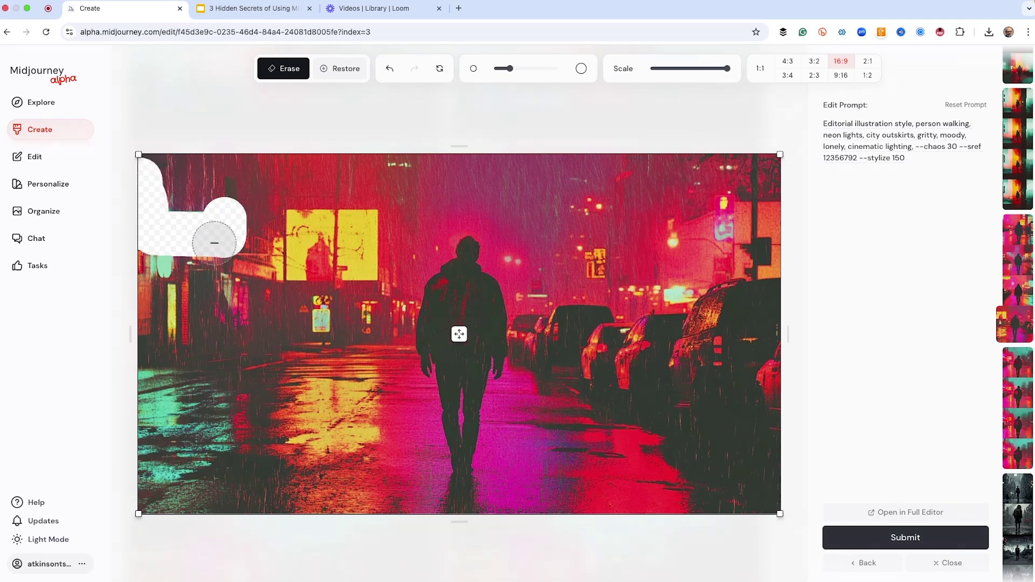
mouse_move(216, 203)
mouse_down()
mouse_move(227, 164)
mouse_move(228, 240)
mouse_move(141, 241)
mouse_move(180, 233)
mouse_move(156, 150)
mouse_move(147, 167)
mouse_move(232, 156)
mouse_move(208, 168)
mouse_move(194, 205)
mouse_move(243, 236)
mouse_up()
key(Return)
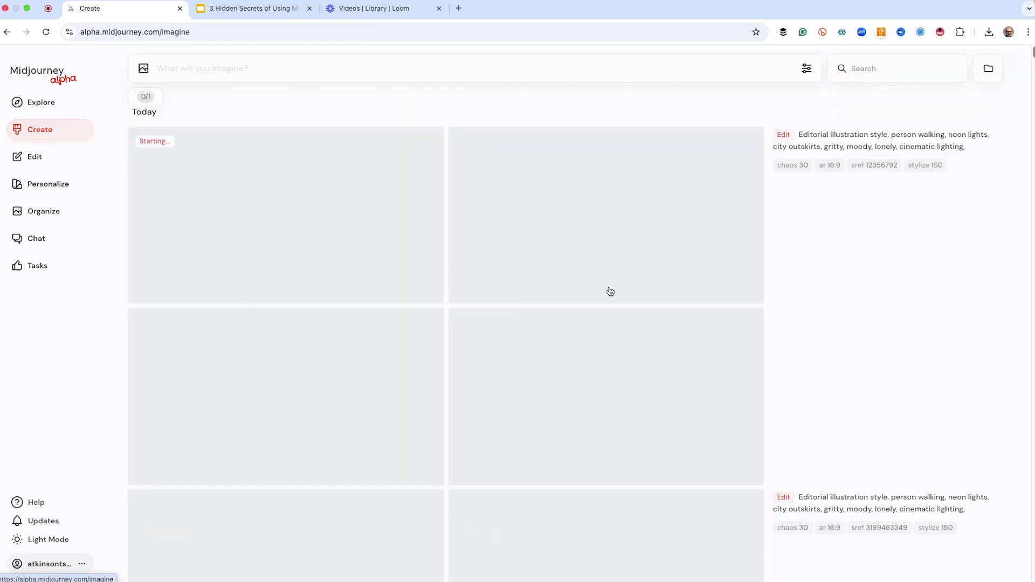
Compare the edited neon street versions and upscale the one with the lettered turquoise shop sign using the Subtle option.
scroll(615, 288, down, 7)
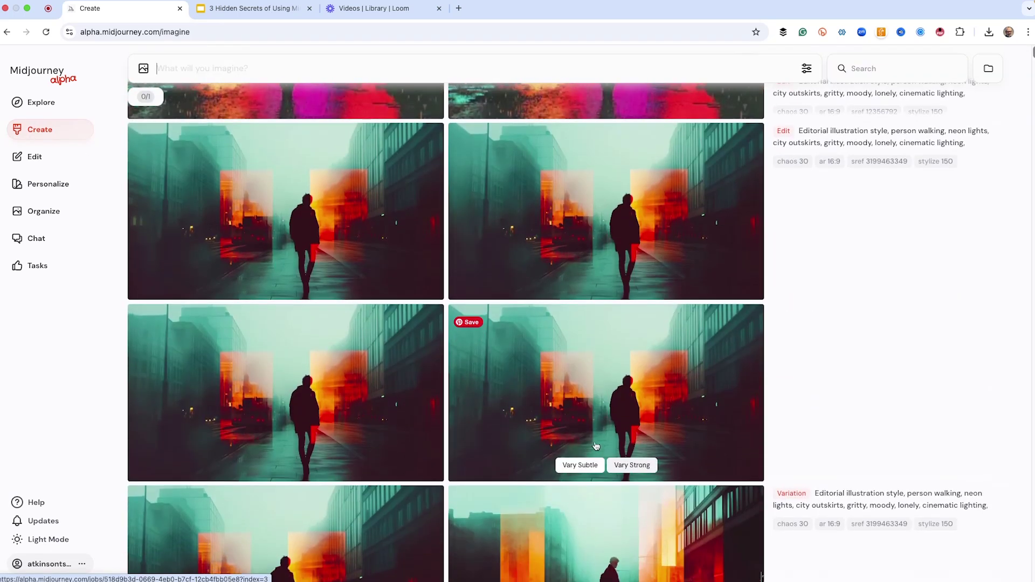
click(591, 380)
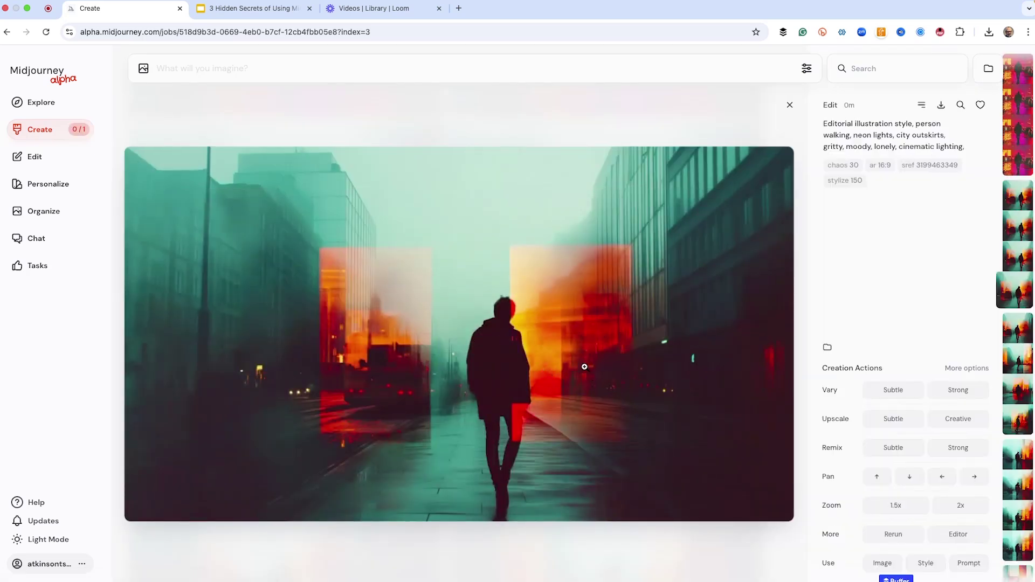
key(Up)
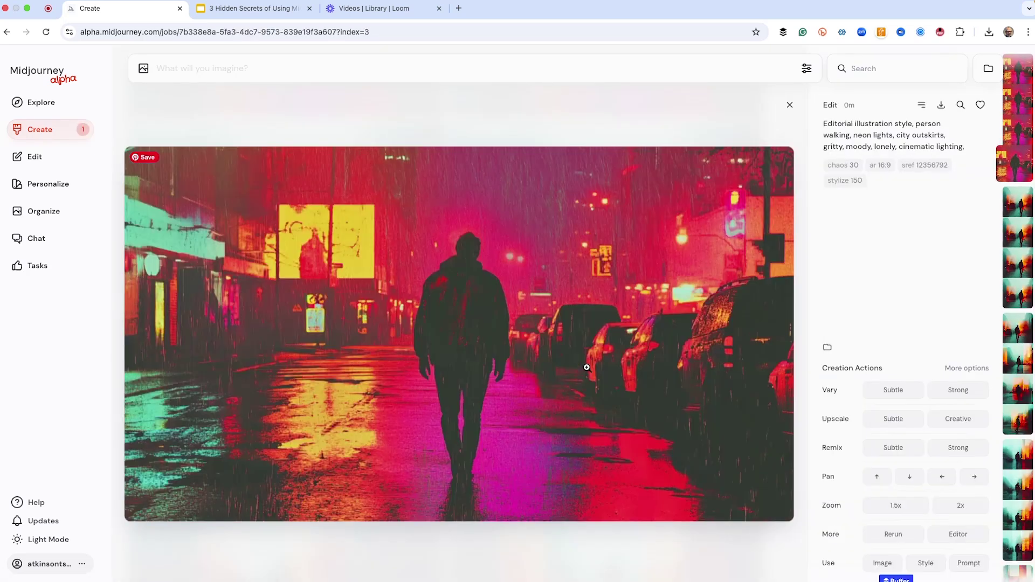
key(Up)
key(Up)
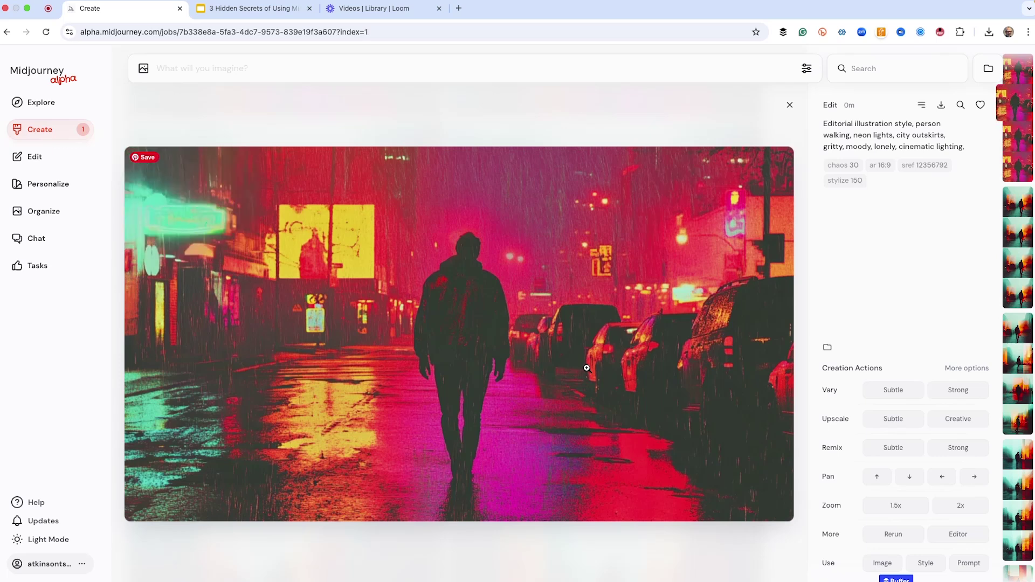
key(Up)
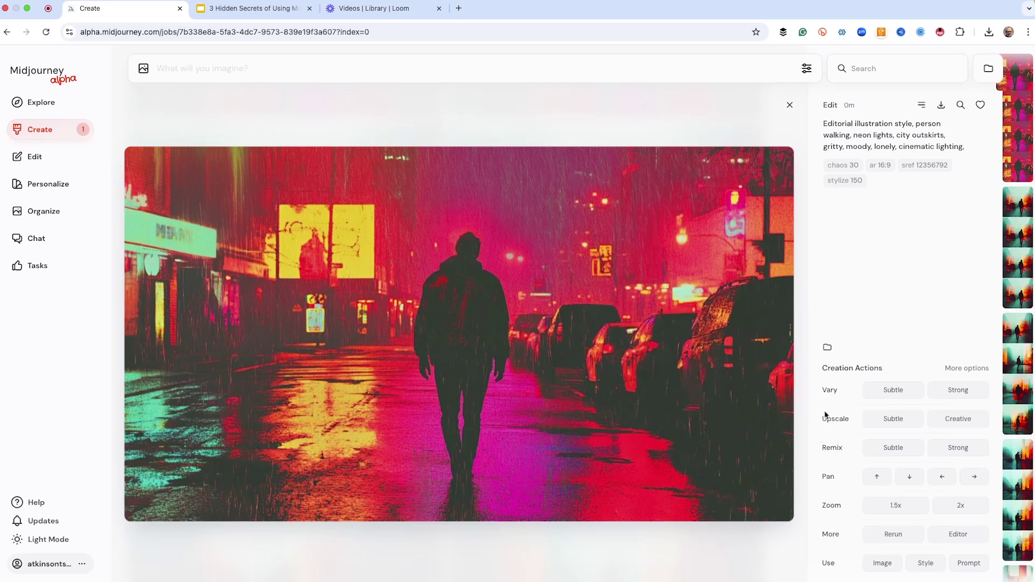
click(891, 425)
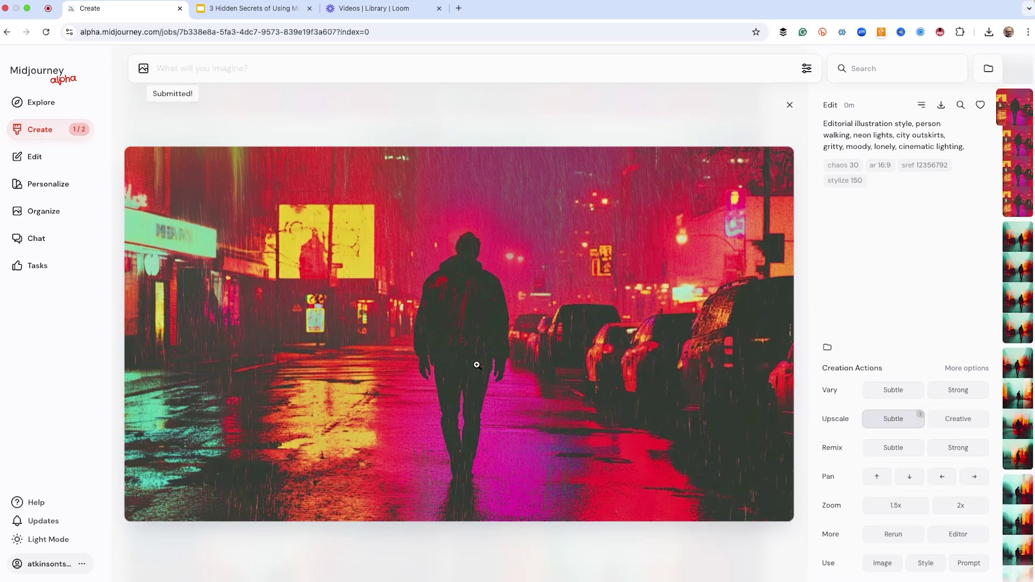
Compare the shifted teal street edits, upscale the third one with the Subtle option, and return to the creations feed.
key(Down)
key(Down)
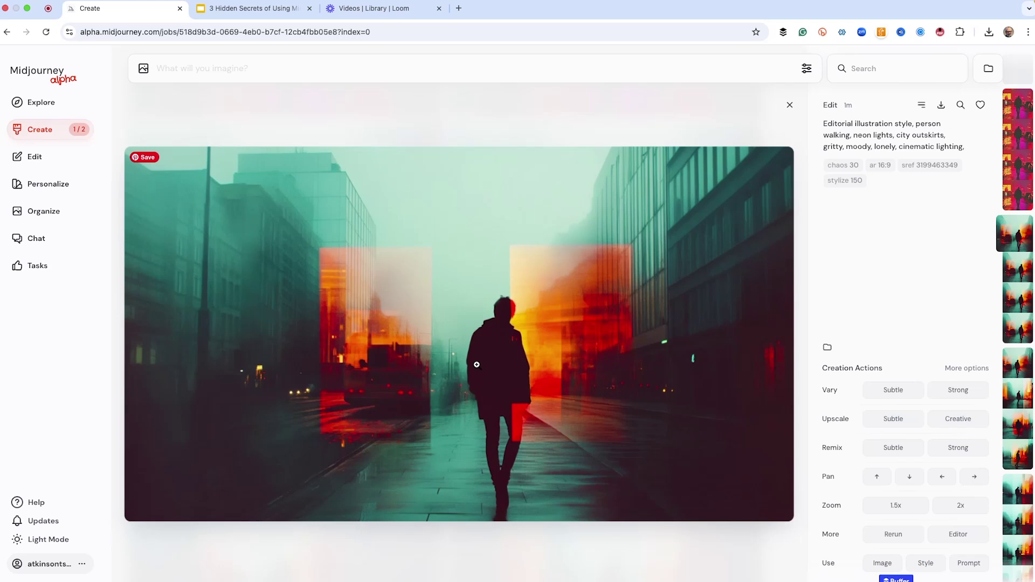
key(Down)
key(Down)
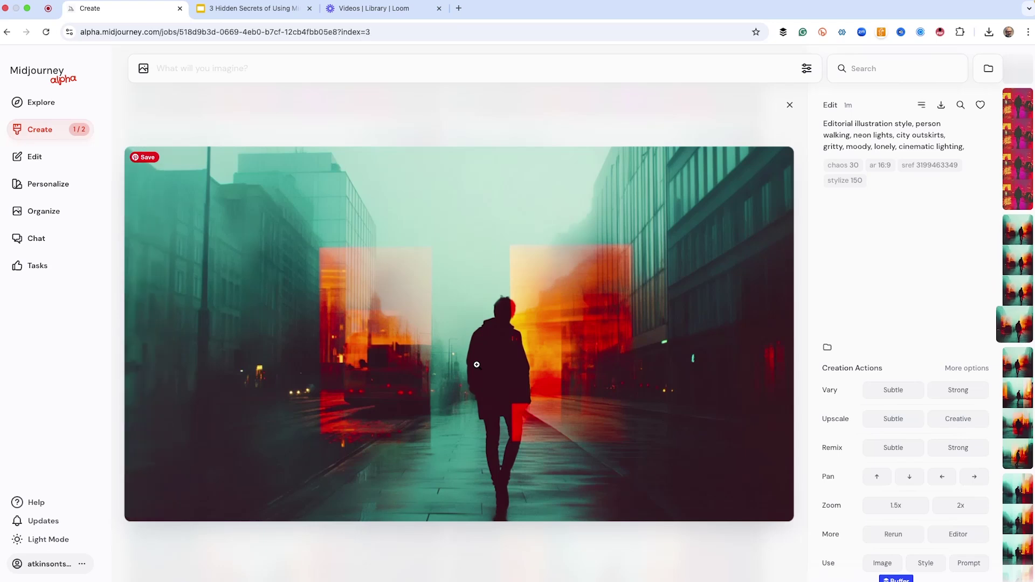
key(Up)
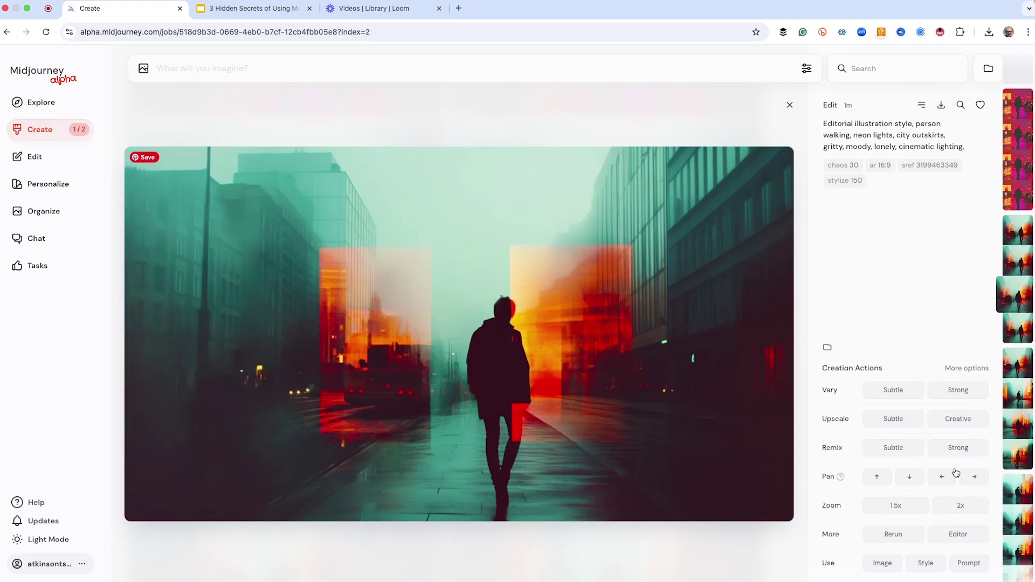
click(881, 423)
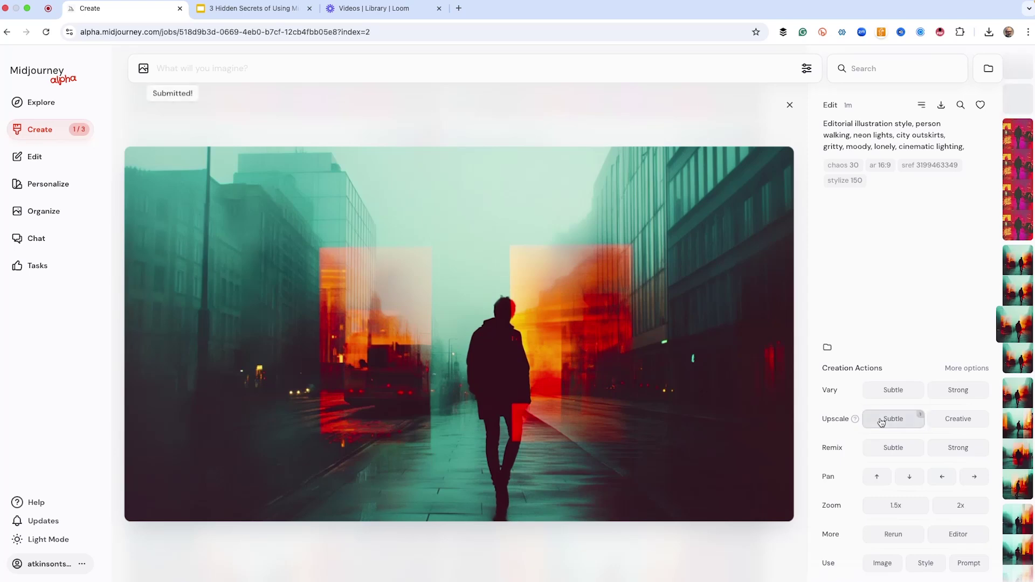
click(790, 105)
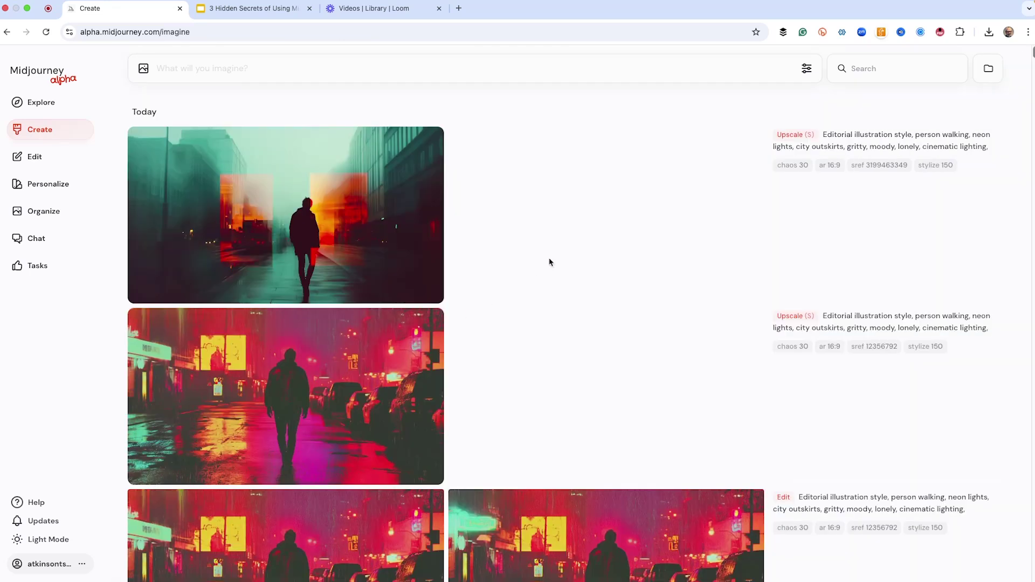
Examine the upscaled neon street image at full size and compare it back and forth with the upscaled teal street image.
mouse_move(312, 359)
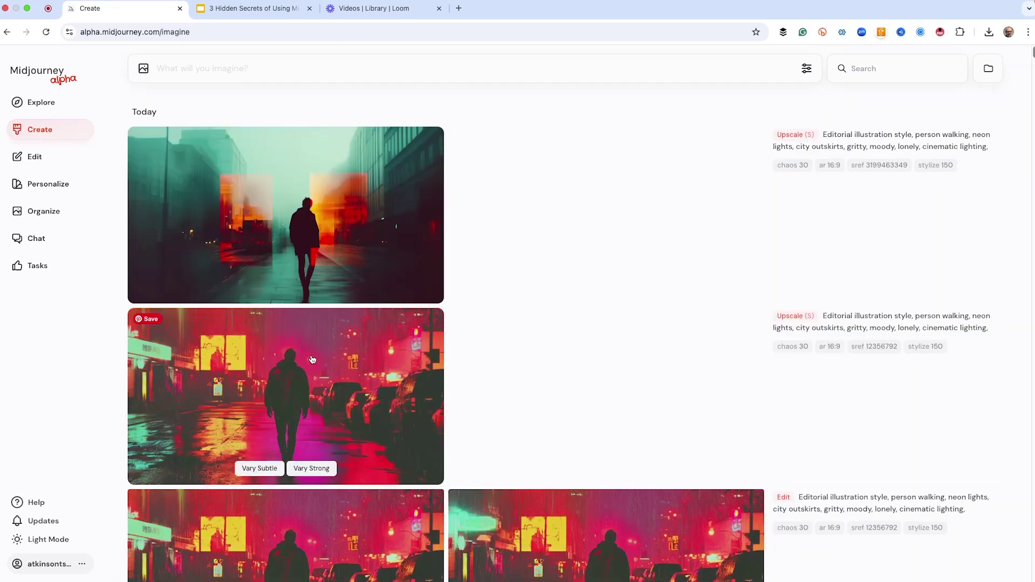
click(288, 381)
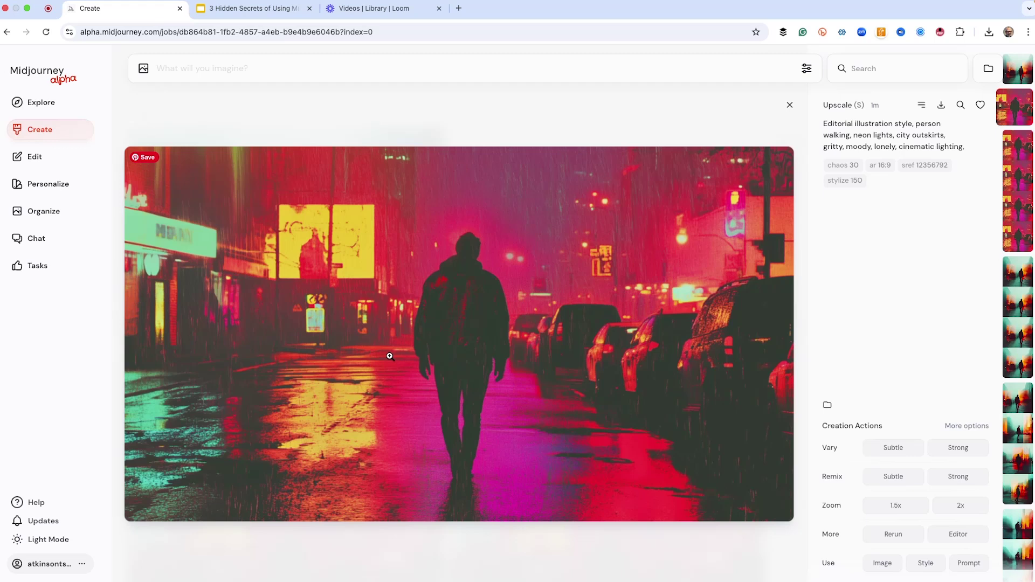
key(Up)
key(Down)
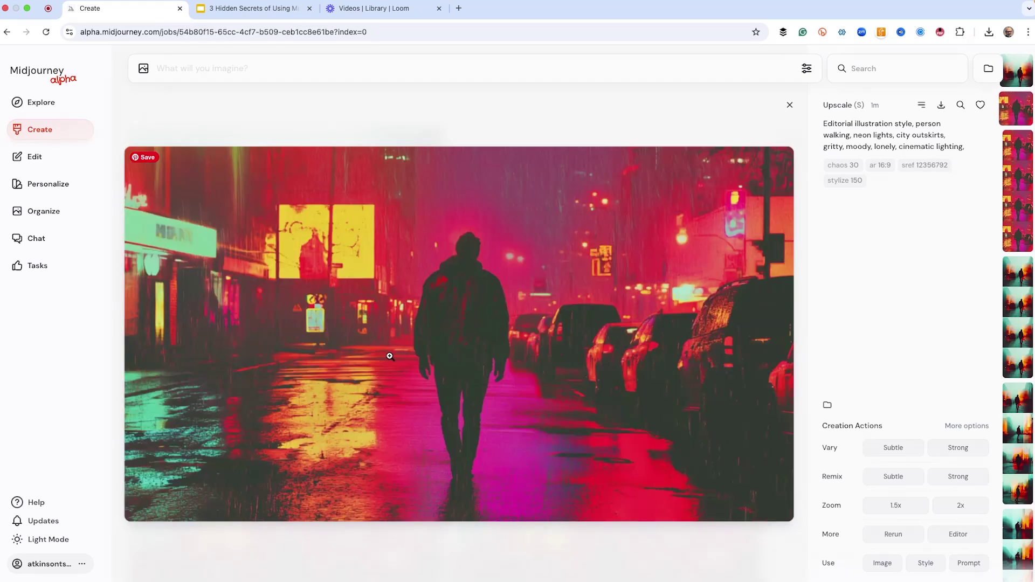
key(Up)
key(Down)
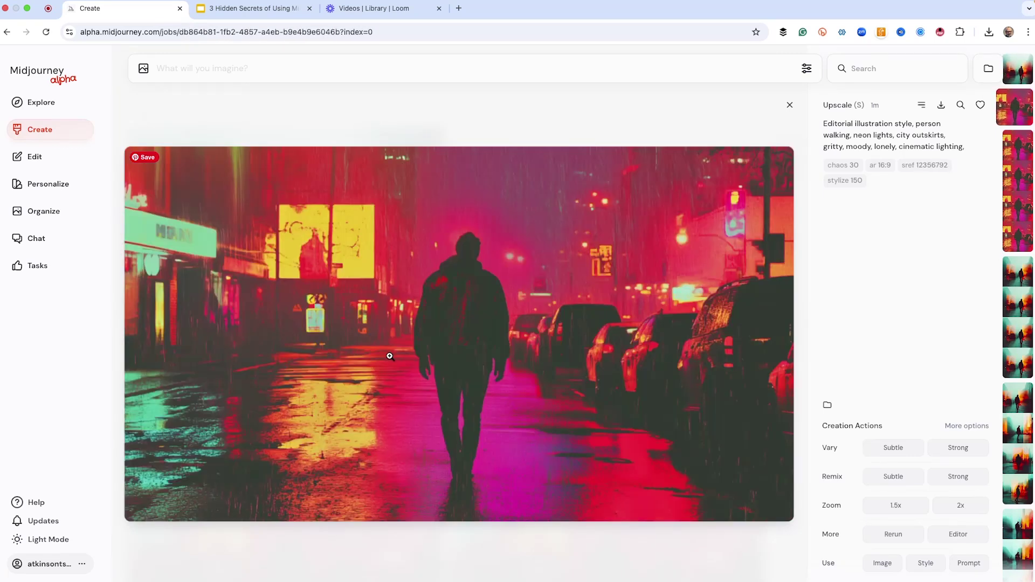
key(Up)
key(Down)
key(Up)
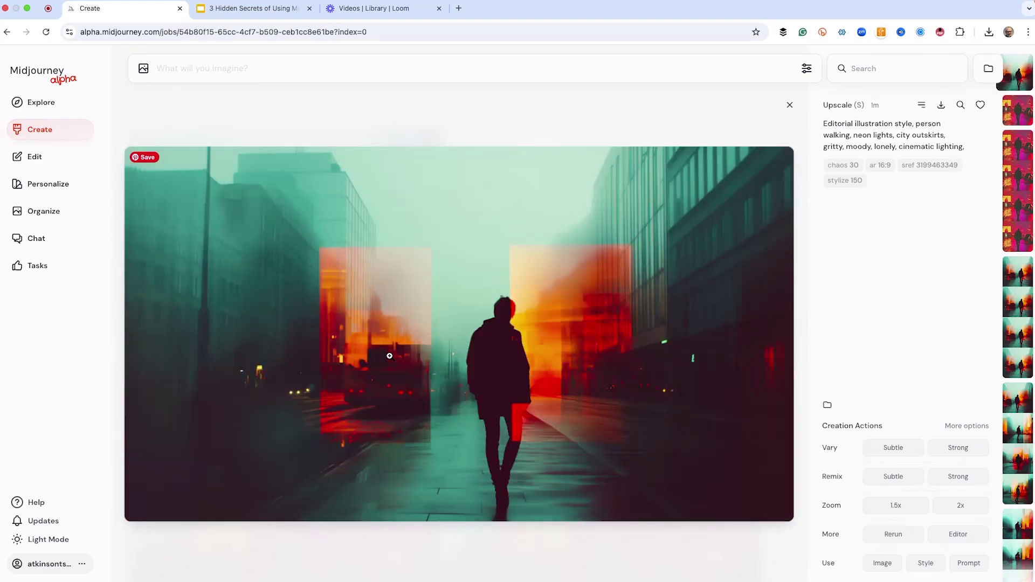
key(Down)
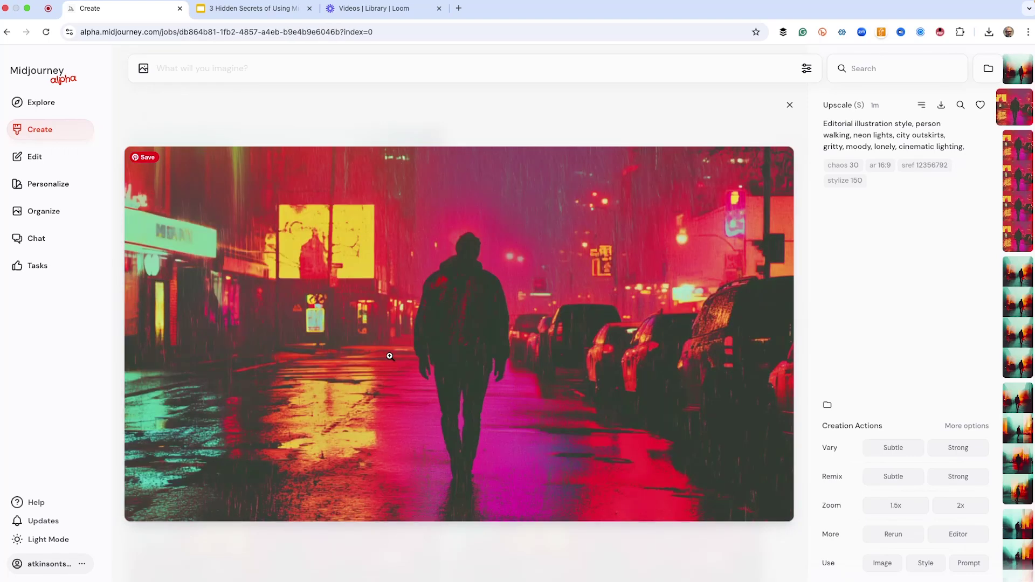